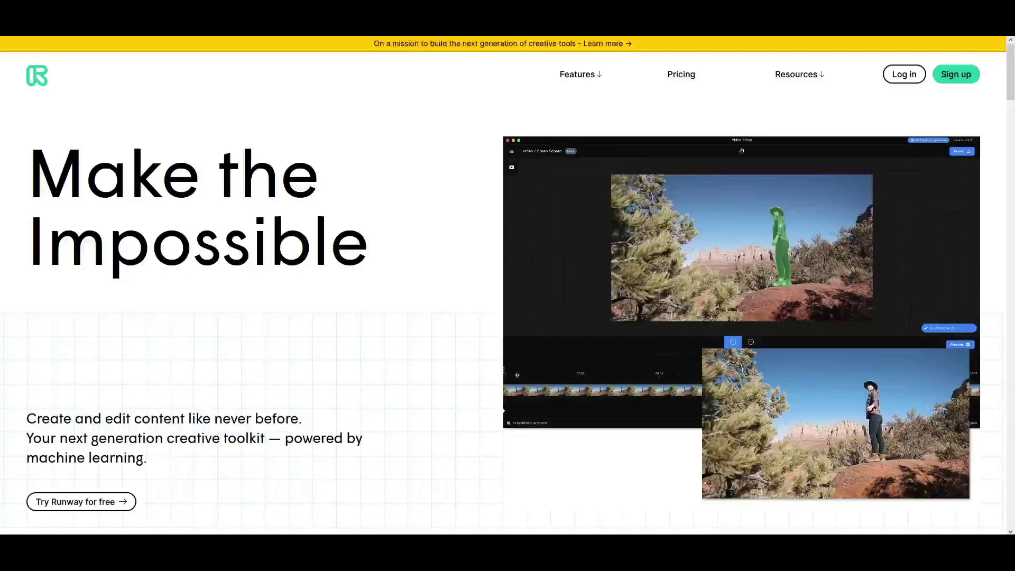
# Look through the Runway homepage, including the section introducing the Green Screen video tool
pyautogui.scroll(-2, 256, 271)
pyautogui.scroll(-5, 267, 270)
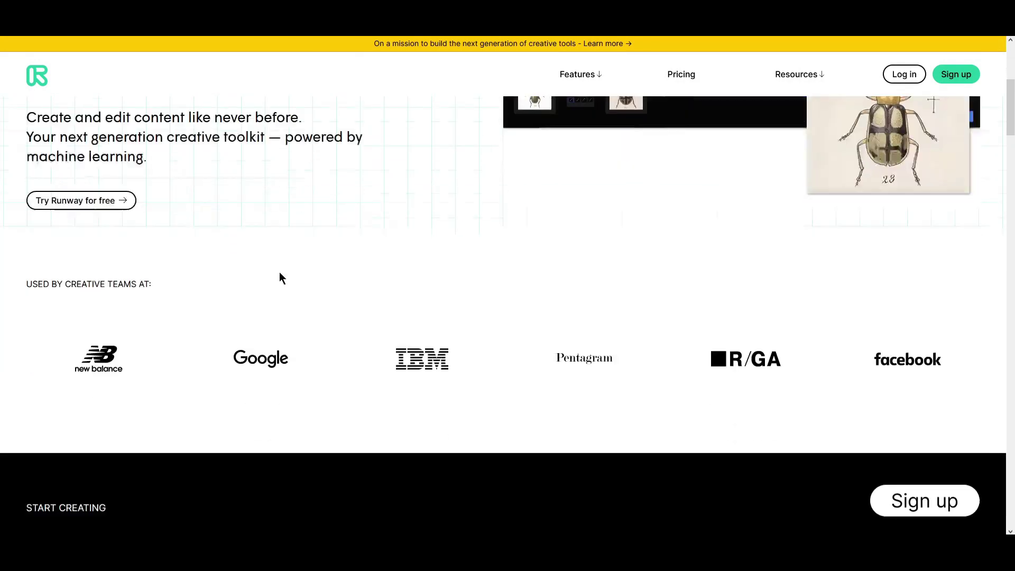
pyautogui.scroll(7, 304, 270)
pyautogui.scroll(-3, 167, 410)
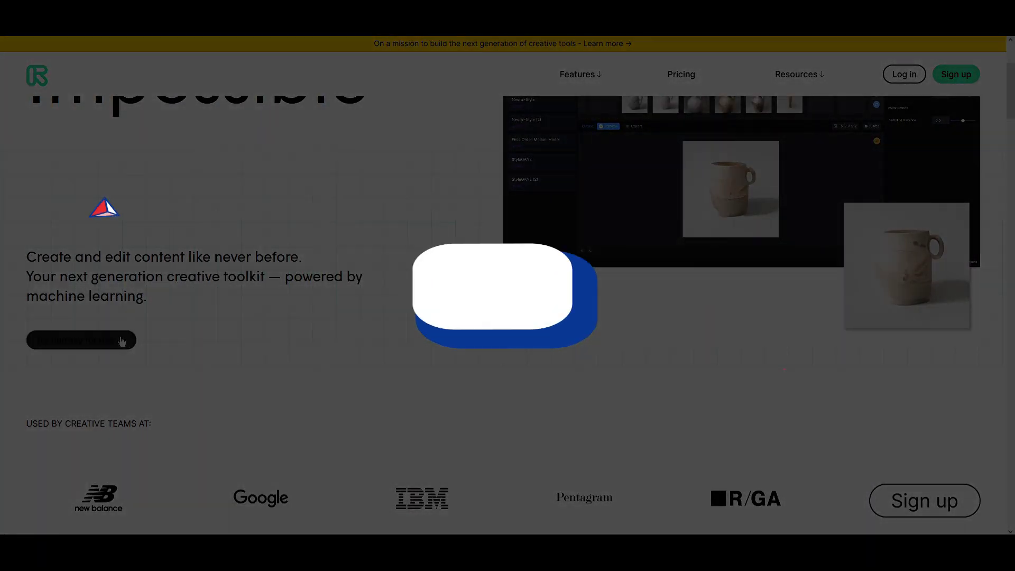
pyautogui.scroll(-5, 953, 146)
pyautogui.scroll(-10, 953, 146)
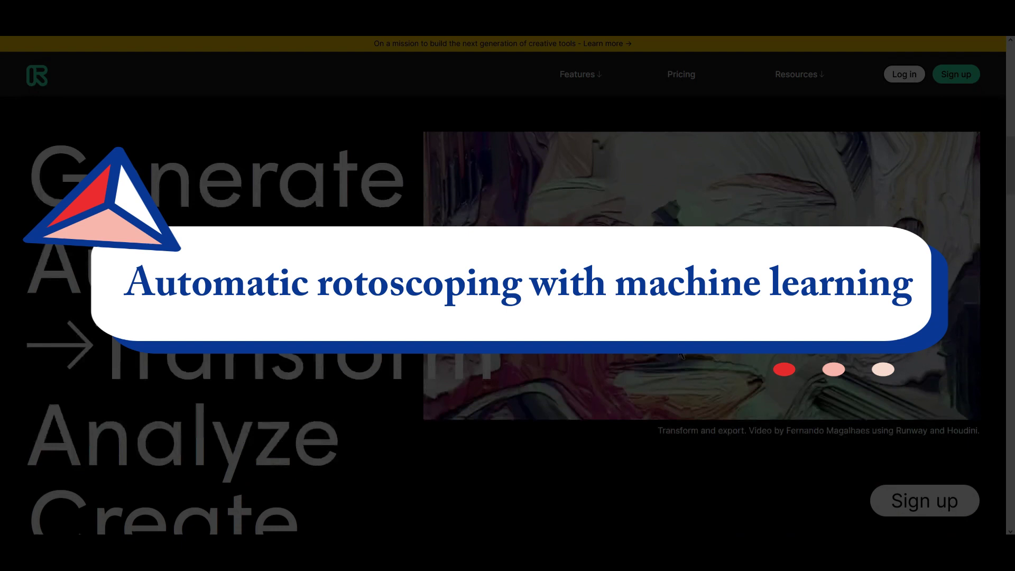
pyautogui.scroll(-5, 468, 353)
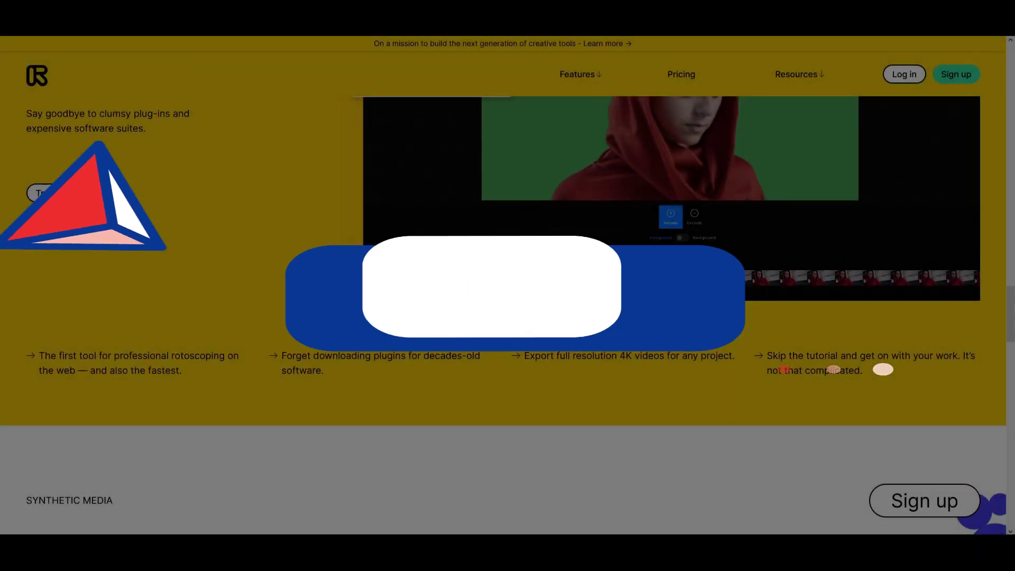
pyautogui.scroll(4, 468, 353)
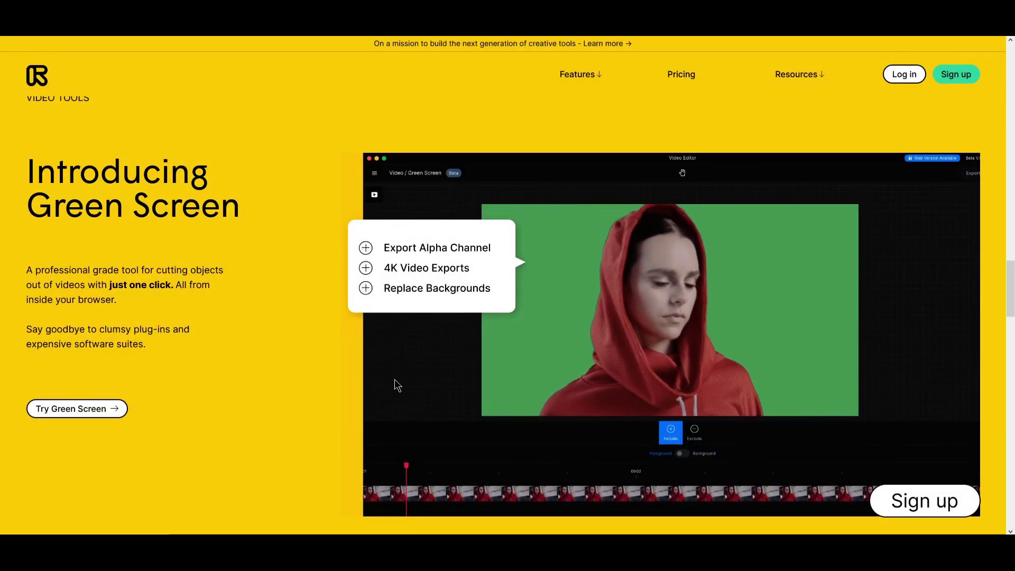
pyautogui.scroll(-9, 394, 379)
pyautogui.scroll(8, 369, 357)
pyautogui.scroll(15, 366, 357)
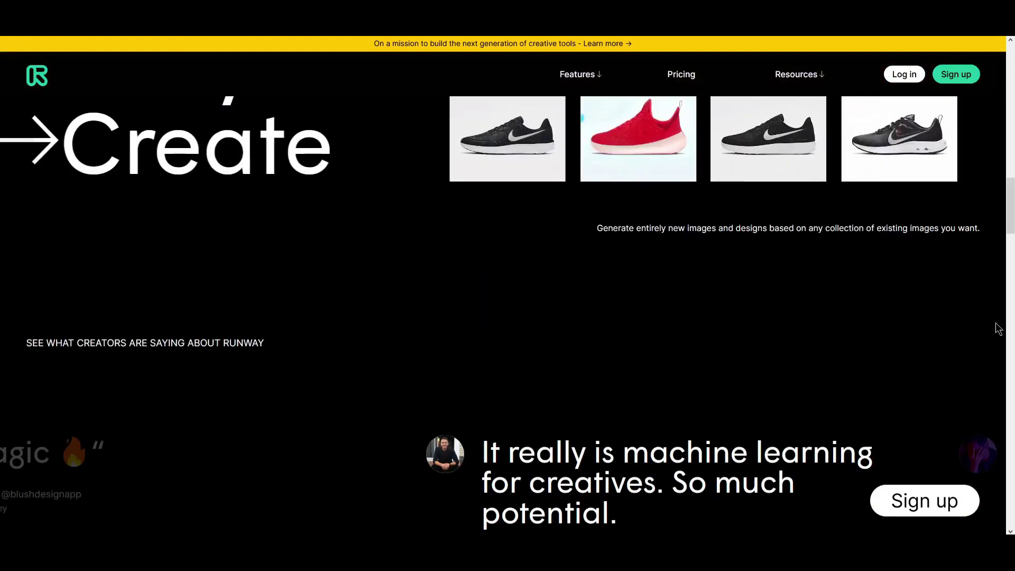
pyautogui.scroll(-1, 298, 409)
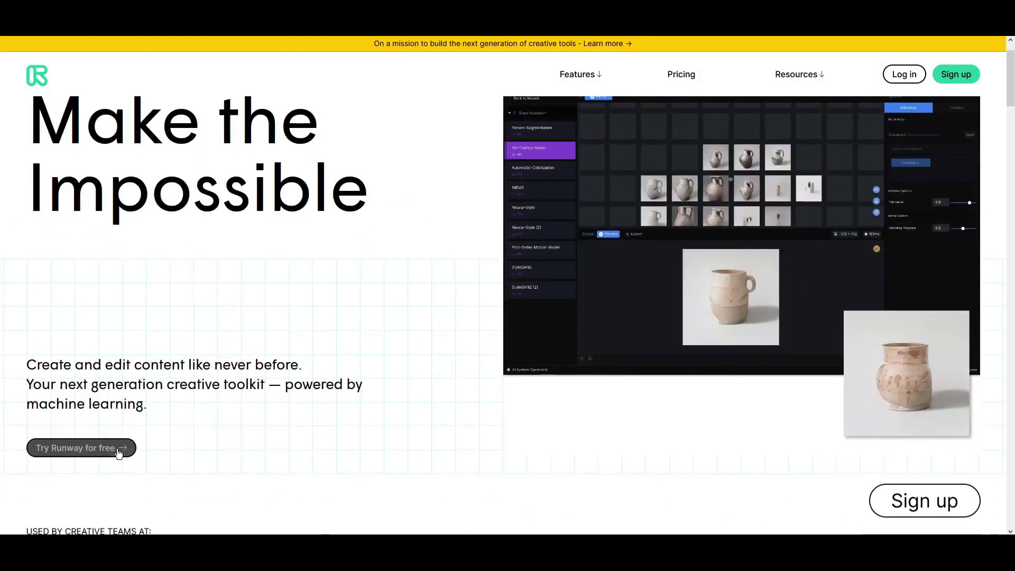
# Start Runway for free and look over the tools and trending models on its home dashboard
pyautogui.click(118, 446)
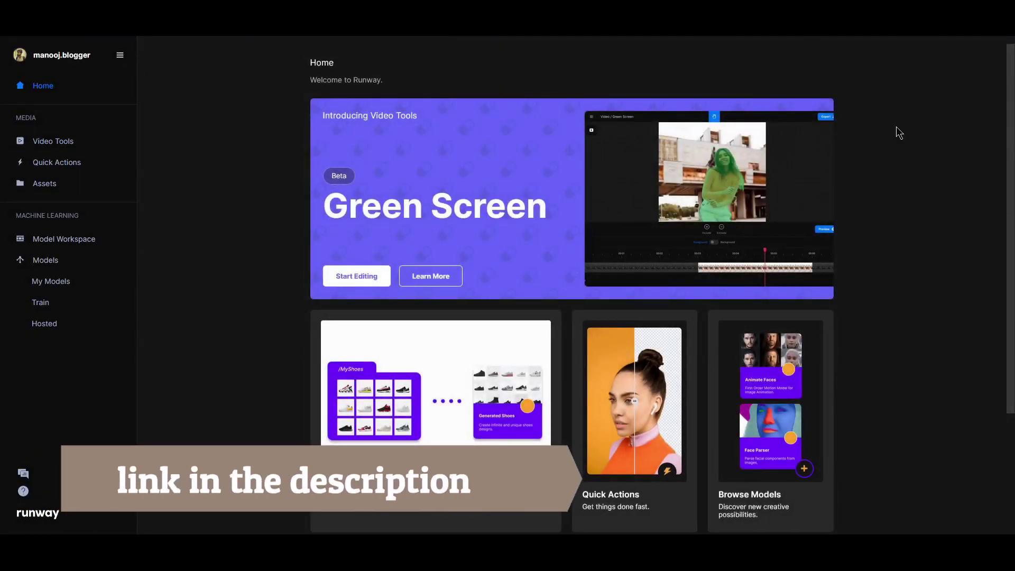
pyautogui.scroll(-3, 502, 425)
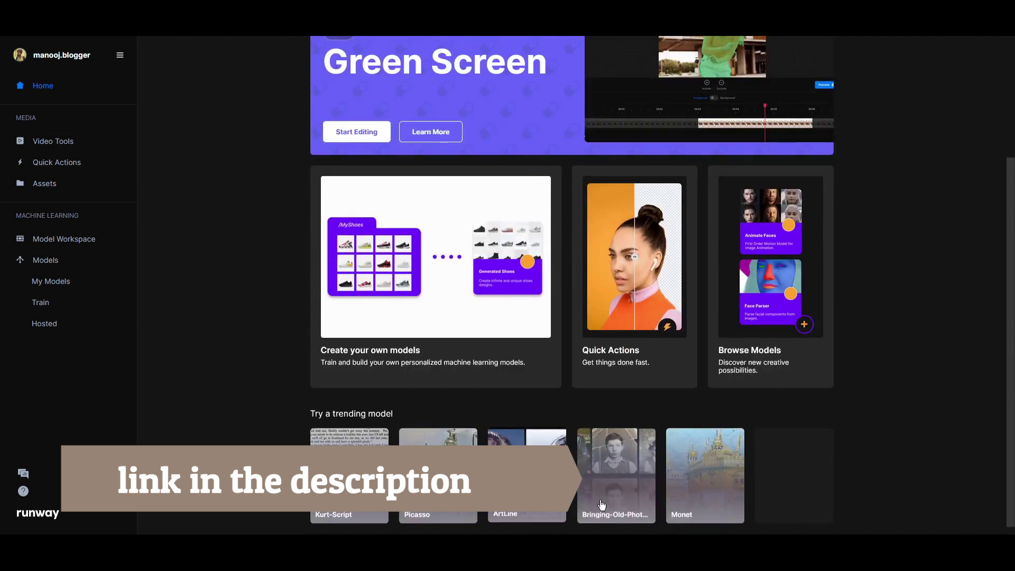
pyautogui.scroll(3, 501, 426)
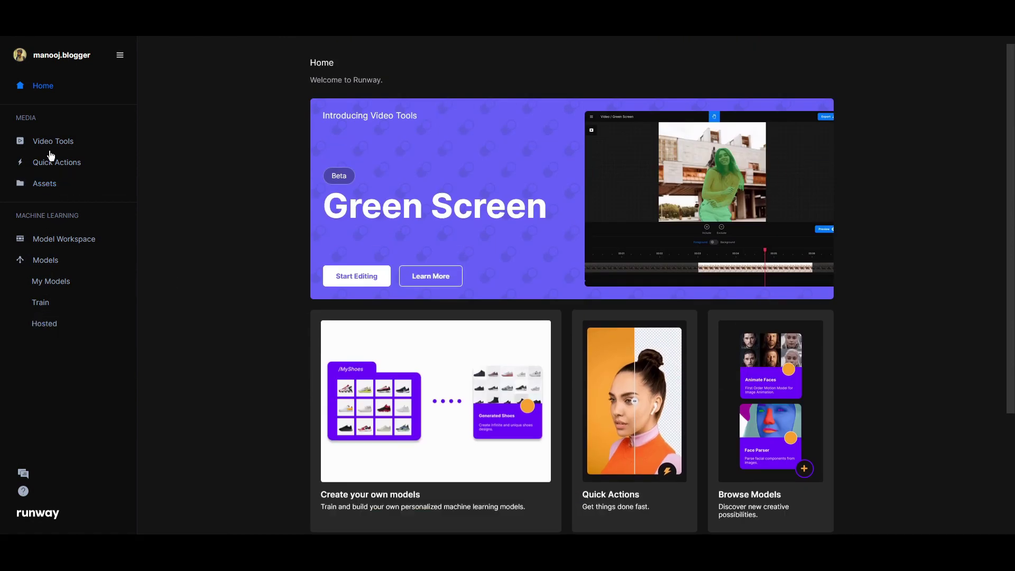
# View the Quick Actions and Assets pages, and open the Green Screen video tool
pyautogui.click(66, 168)
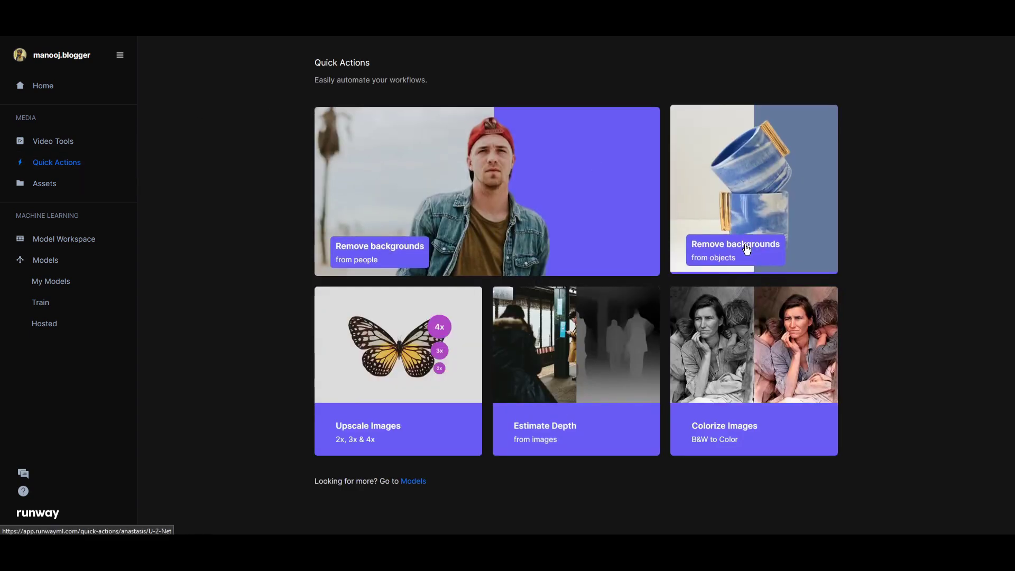
pyautogui.click(47, 186)
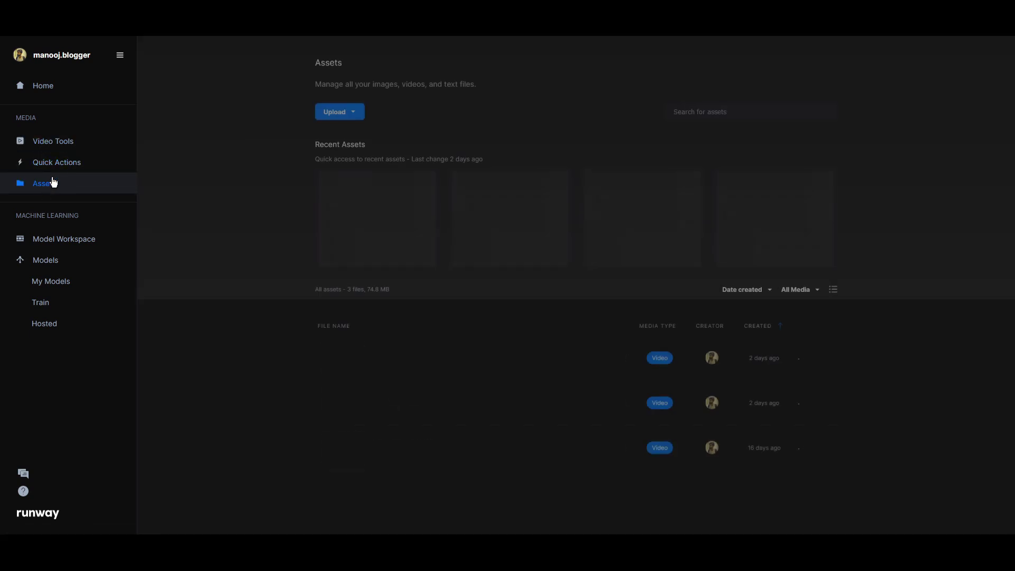
pyautogui.click(69, 141)
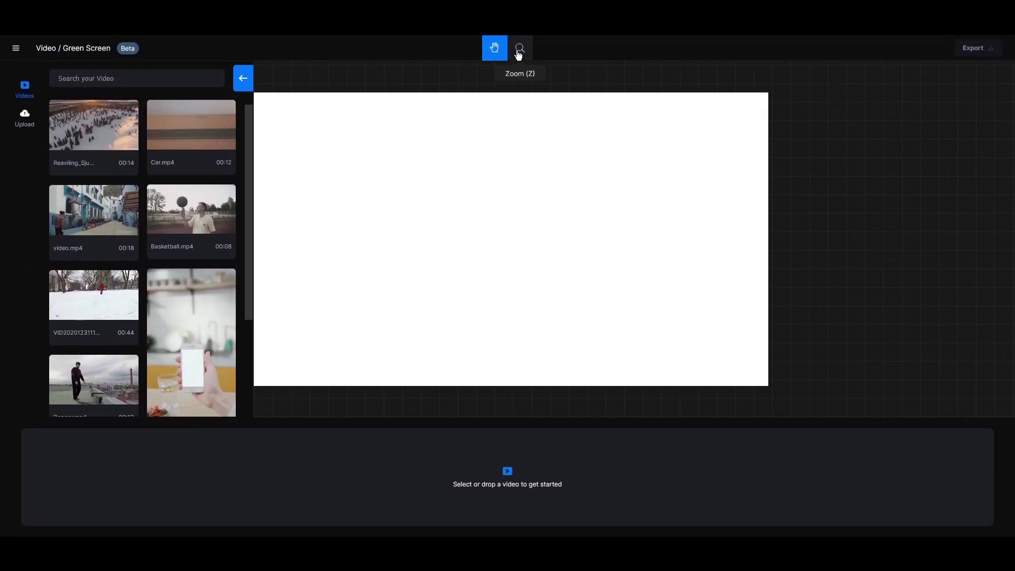
# Try zooming in and out on the empty canvas and panning it
pyautogui.click(518, 52)
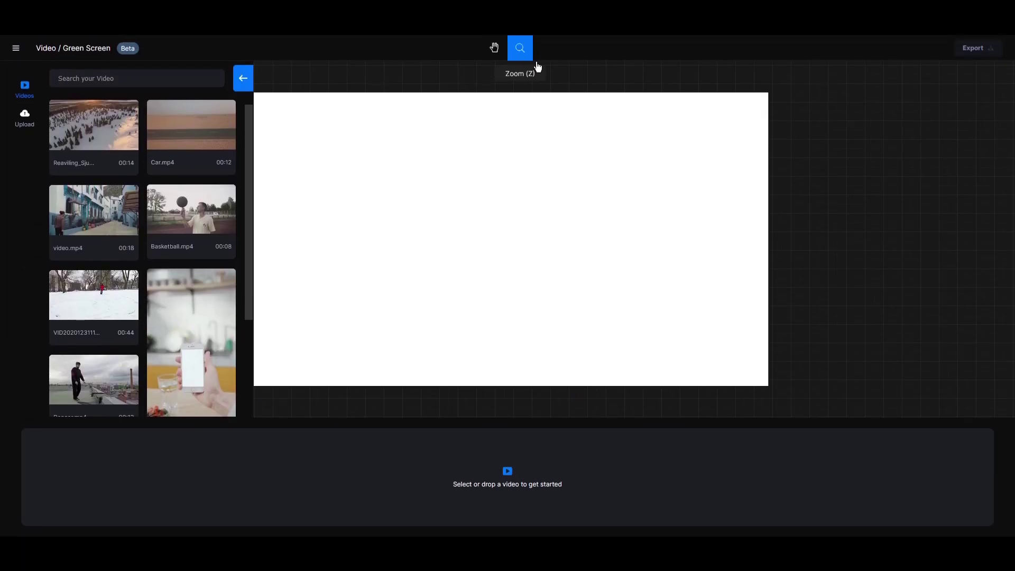
pyautogui.click(490, 294)
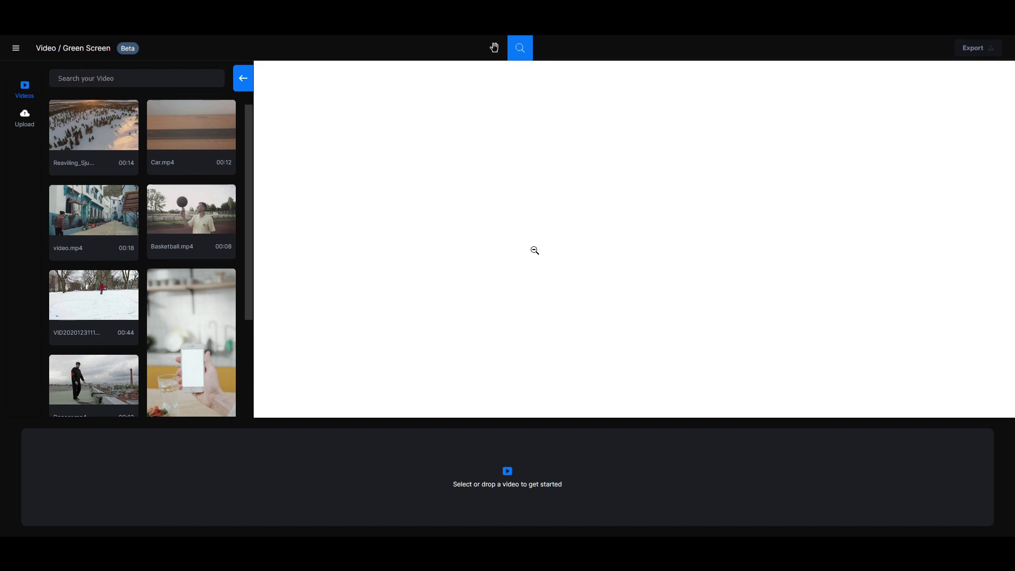
pyautogui.keyDown('alt'); pyautogui.click(528, 236); pyautogui.keyUp('alt')
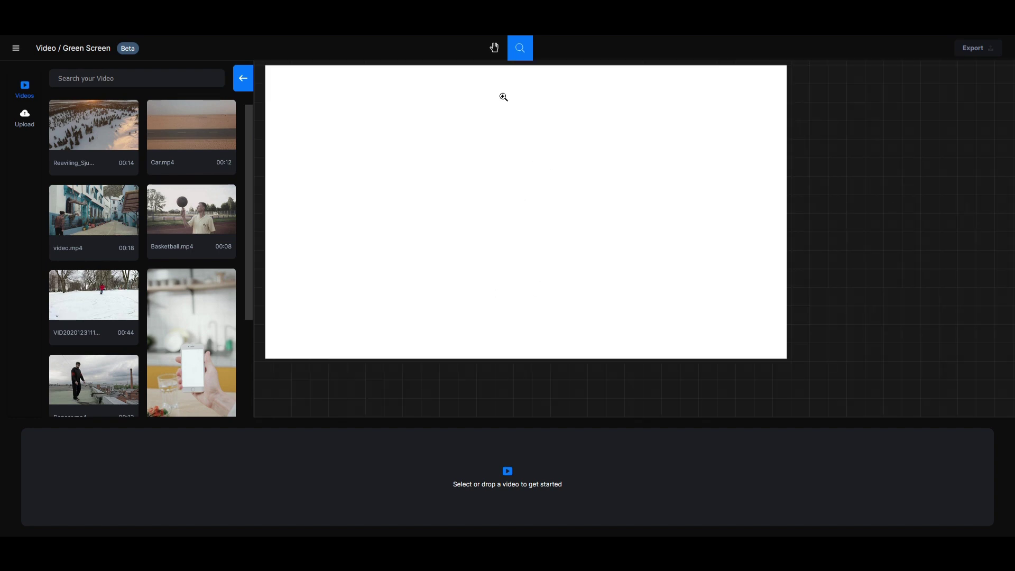
pyautogui.click(495, 47)
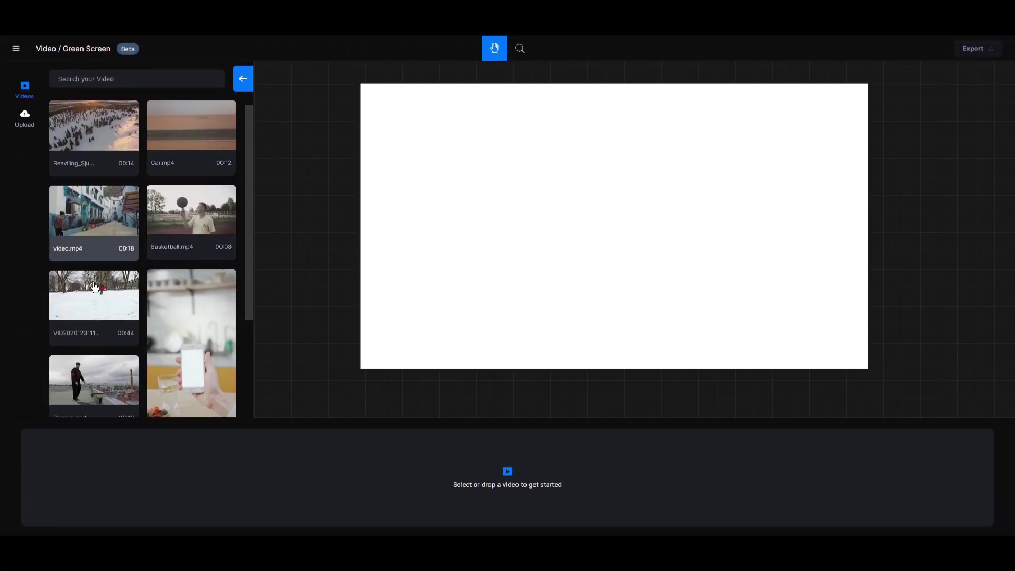
# Find the sample clip Moose.mp4 in the video library and load it into the timeline
pyautogui.scroll(-3, 94, 370)
pyautogui.scroll(3, 94, 273)
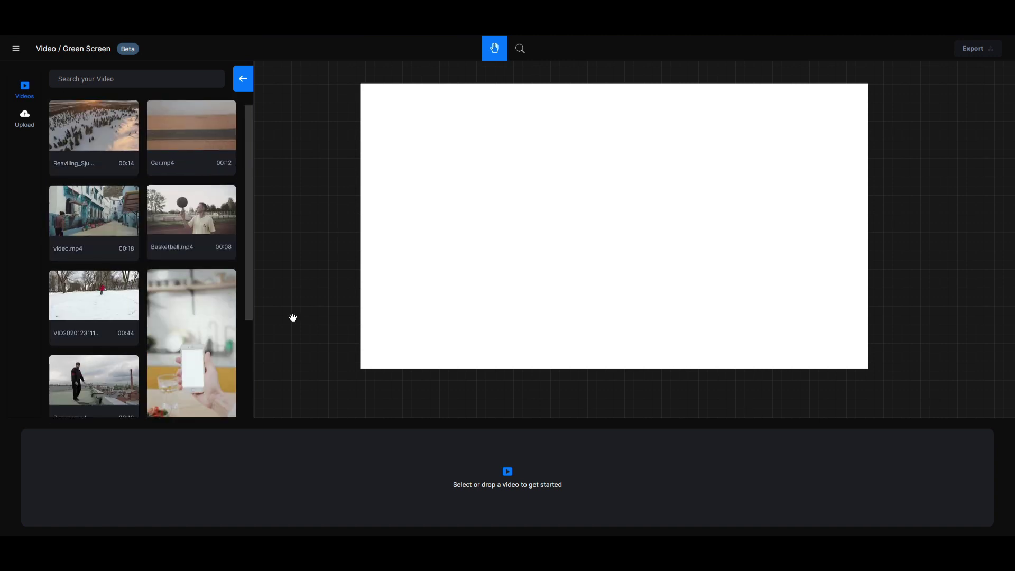
pyautogui.scroll(-3, 88, 345)
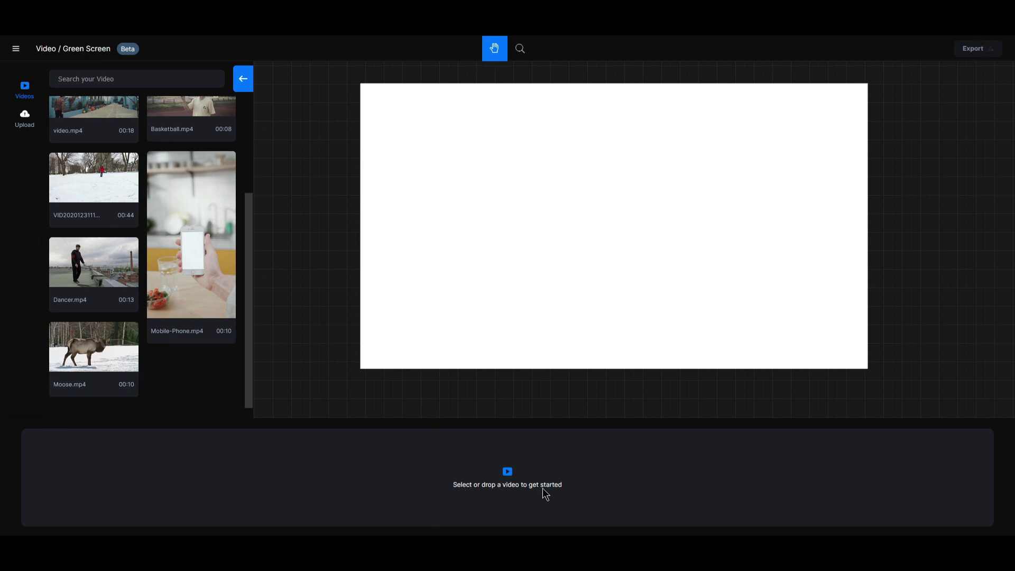
pyautogui.moveTo(105, 344); pyautogui.dragTo(553, 467)
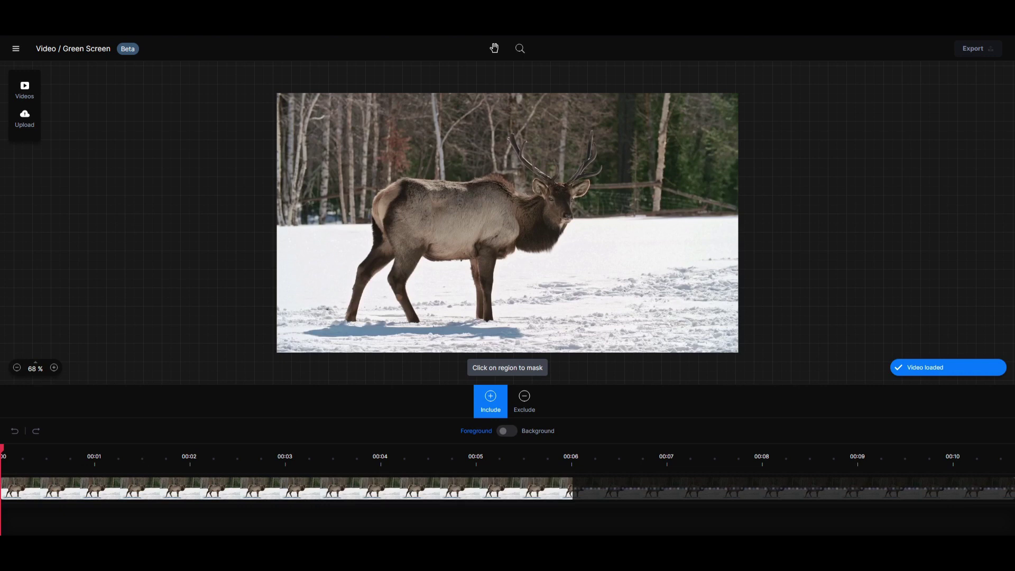
# Scrub the clip to about 00:09 and include the moose's body in the mask
pyautogui.moveTo(2, 449); pyautogui.dragTo(91, 449)
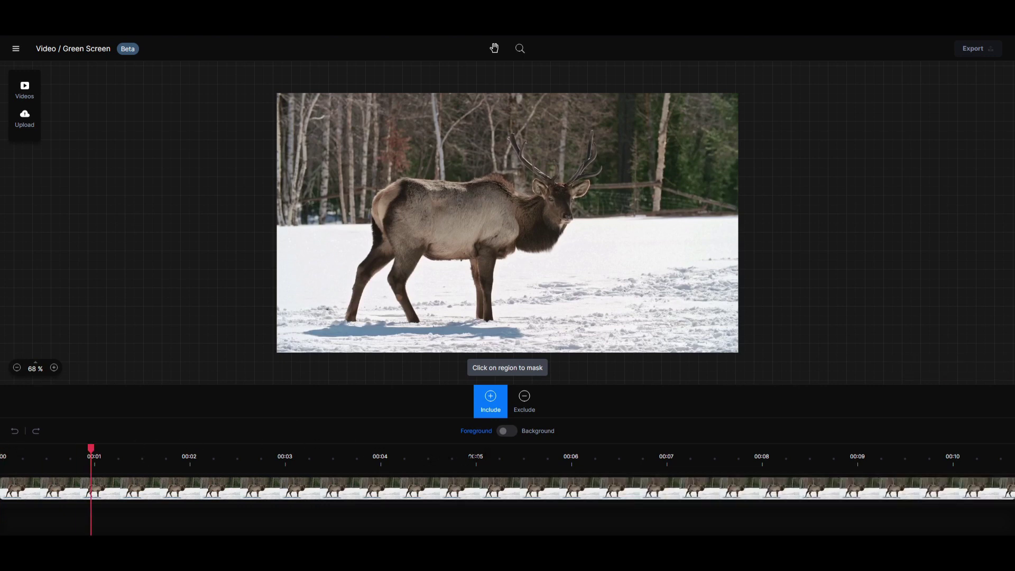
pyautogui.moveTo(255, 456); pyautogui.dragTo(281, 456)
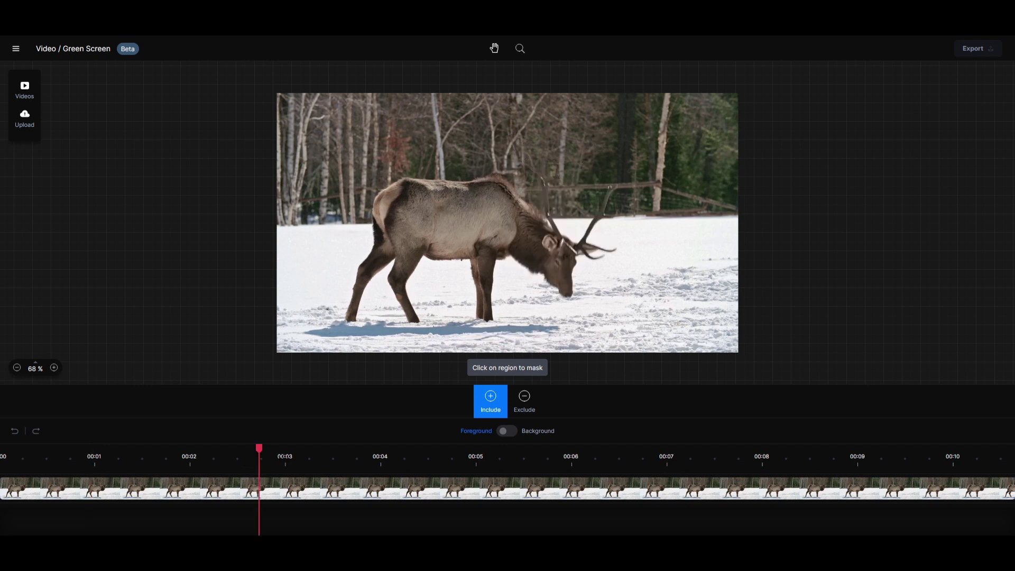
pyautogui.click(527, 459)
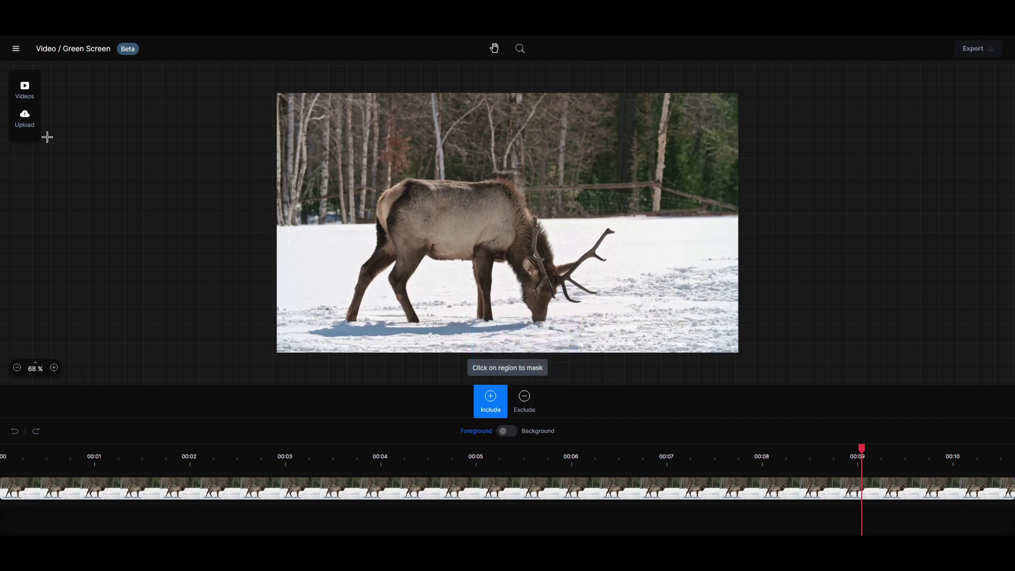
pyautogui.click(56, 368)
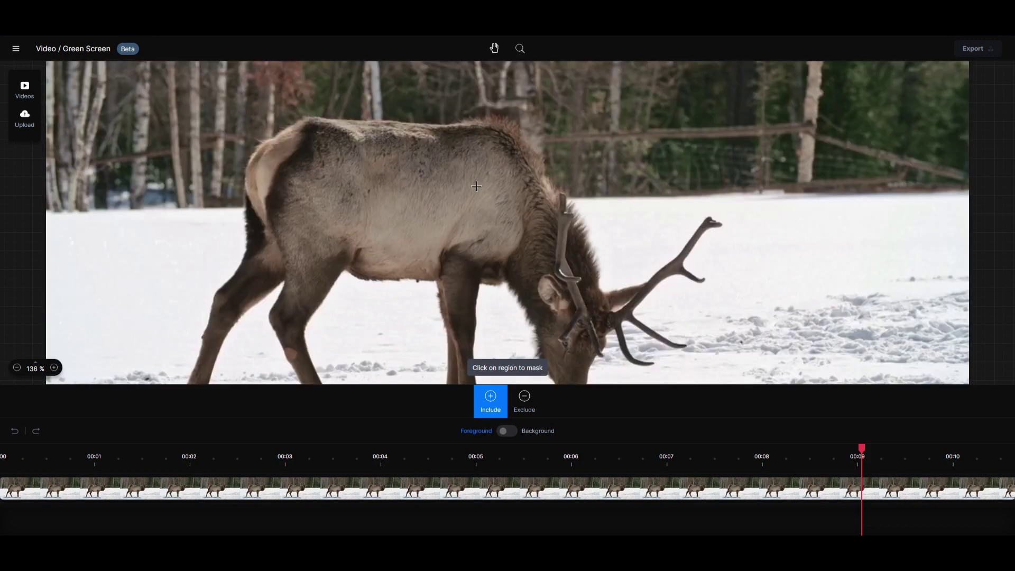
pyautogui.click(411, 158)
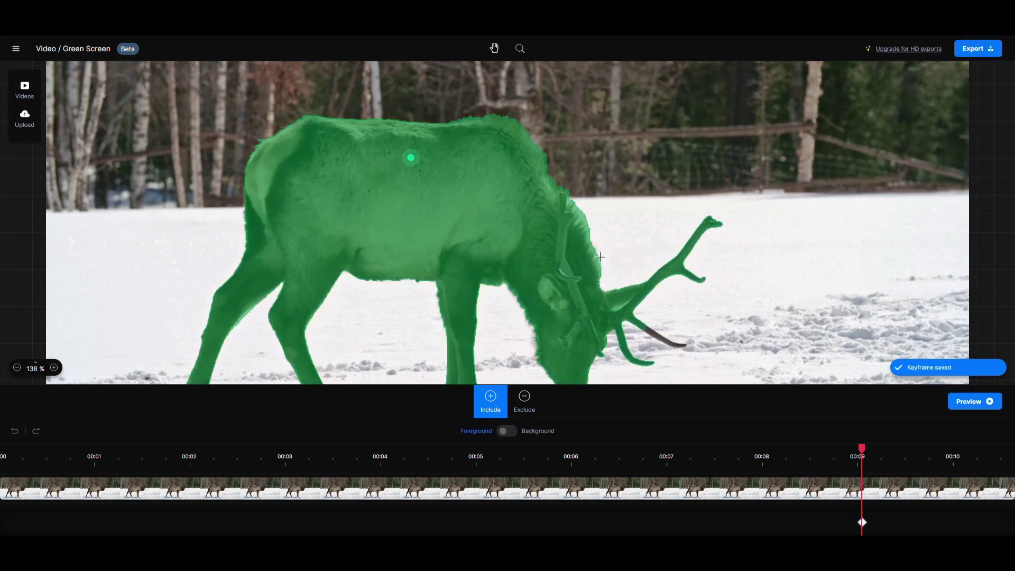
# Add the uncovered antler tip to the moose's mask at the 00:09 keyframe
pyautogui.scroll(-1, 527, 152)
pyautogui.scroll(-2, 514, 174)
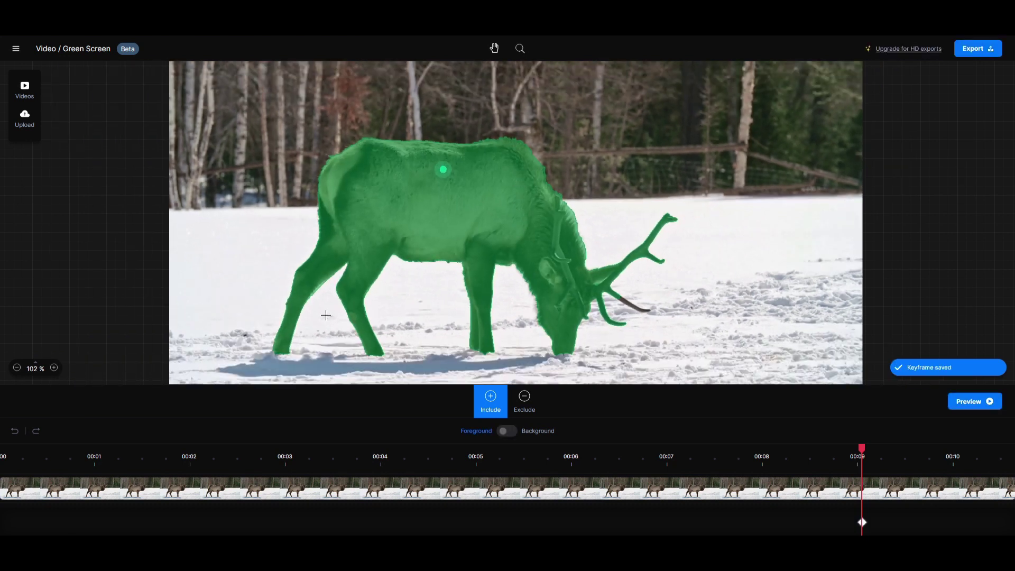
pyautogui.scroll(12, 631, 307)
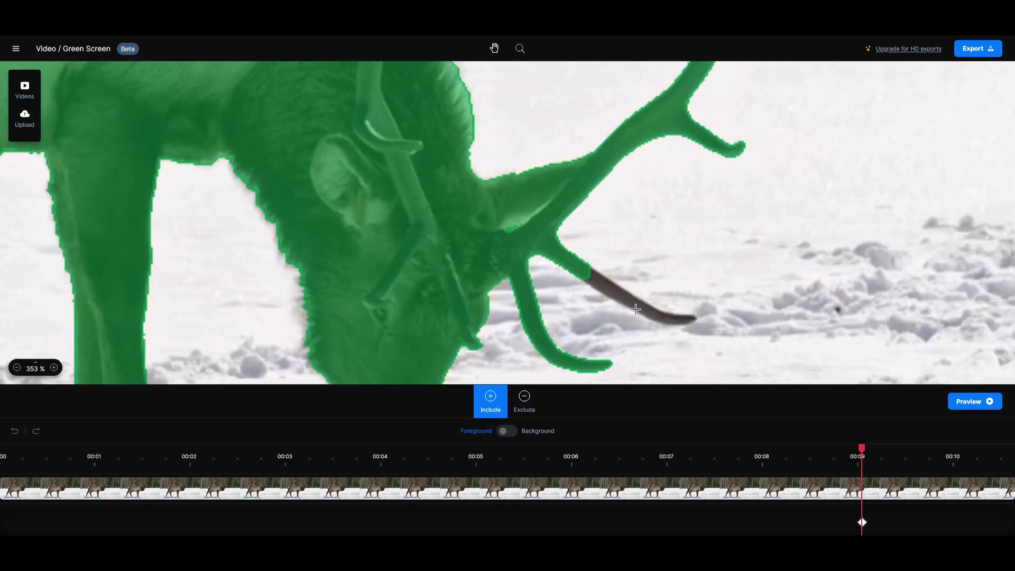
pyautogui.click(601, 284)
pyautogui.scroll(-10, 689, 288)
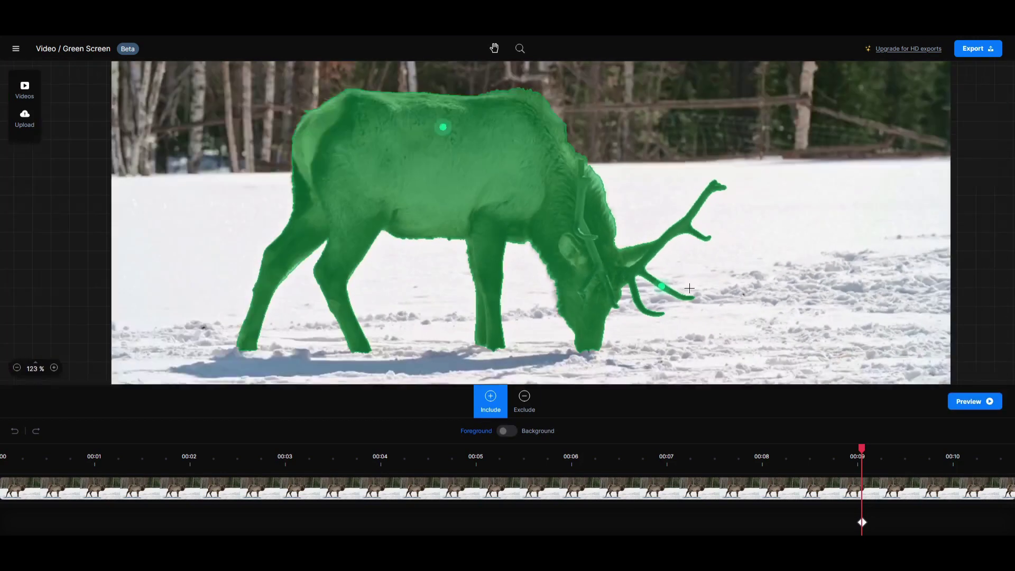
pyautogui.scroll(-2, 689, 288)
# Create a second mask keyframe shortly before 00:02 covering the moose and its antlers, and switch to Exclude mode
pyautogui.click(567, 456)
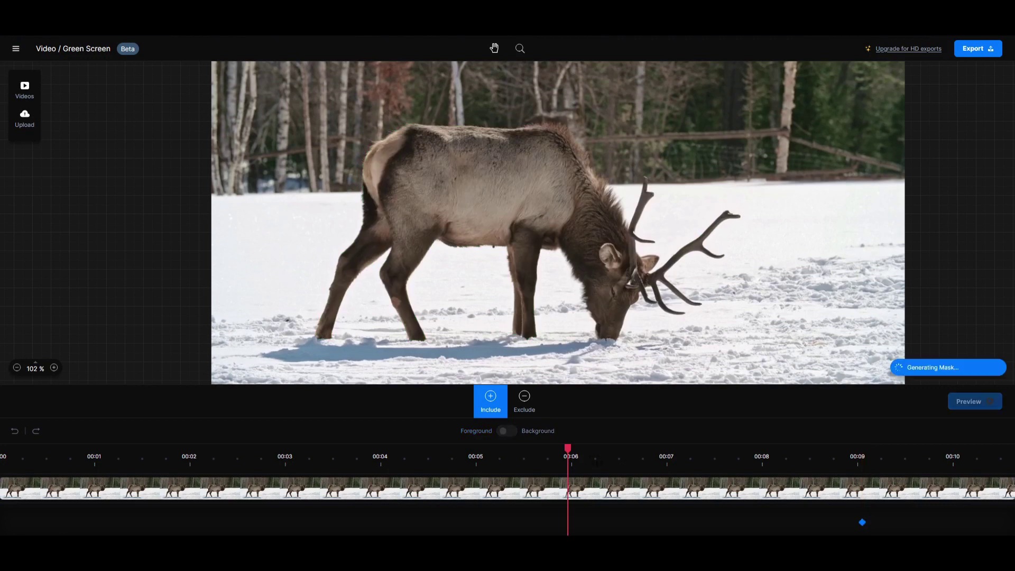
pyautogui.click(320, 462)
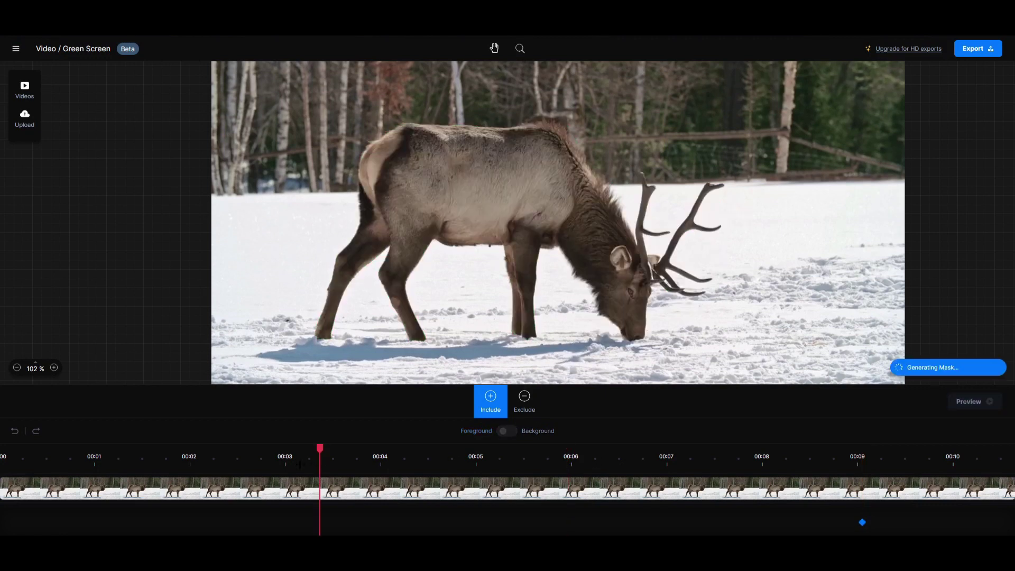
pyautogui.click(171, 460)
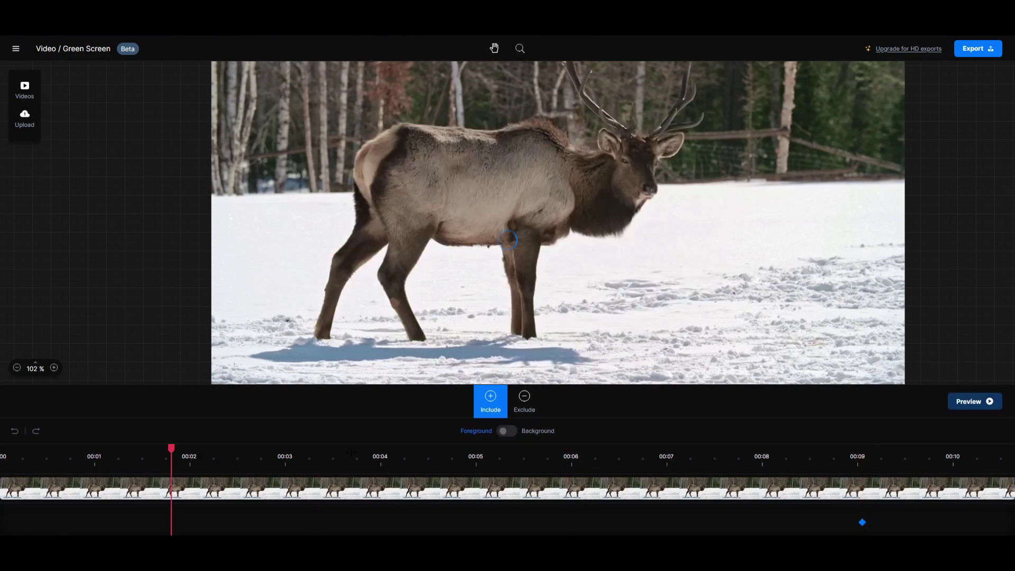
pyautogui.scroll(5, 683, 105)
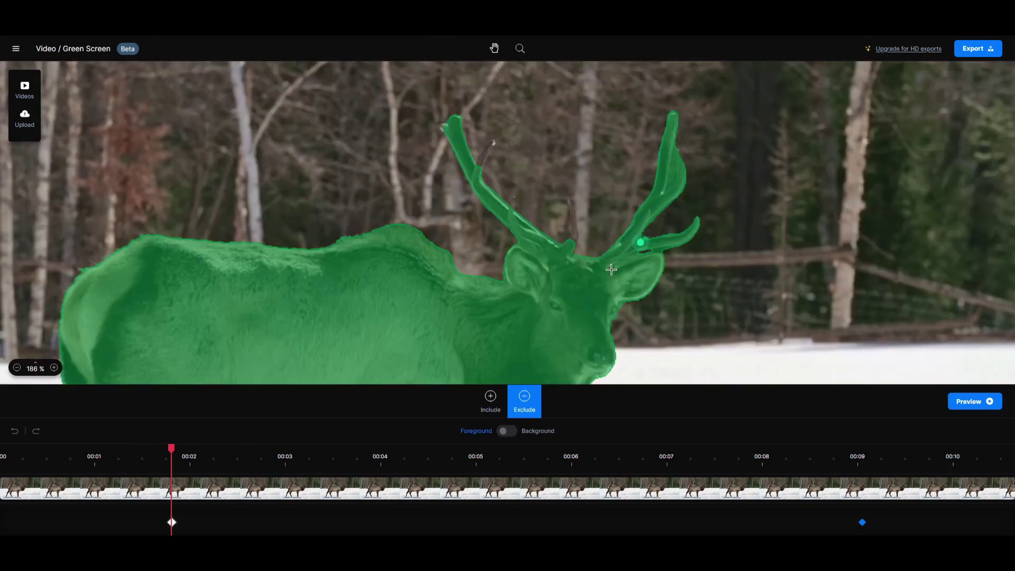
# Inspect the whole moose's mask and switch the mask display from Foreground to Background
pyautogui.scroll(-2, 609, 274)
pyautogui.scroll(-3, 438, 249)
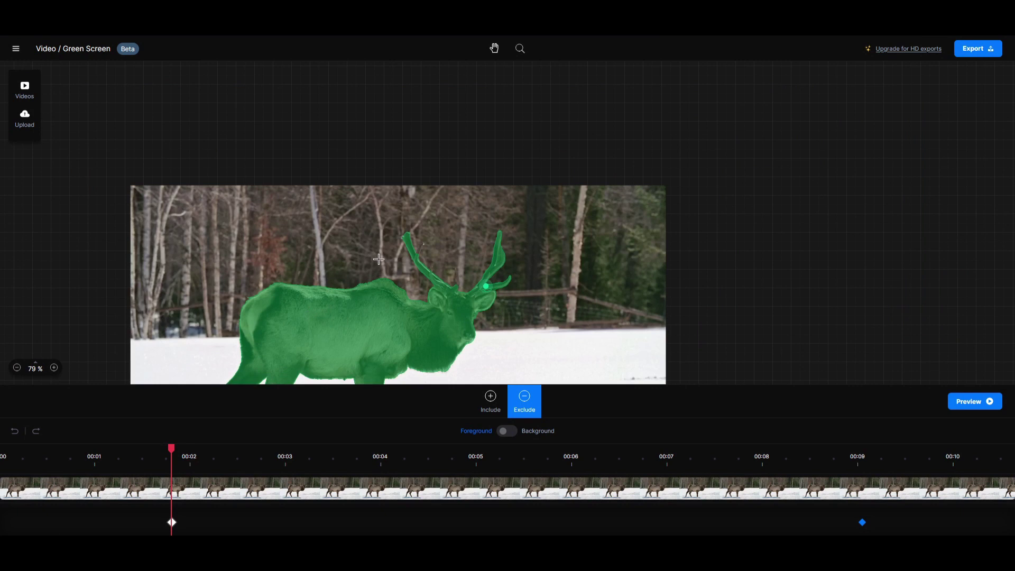
pyautogui.scroll(1, 488, 218)
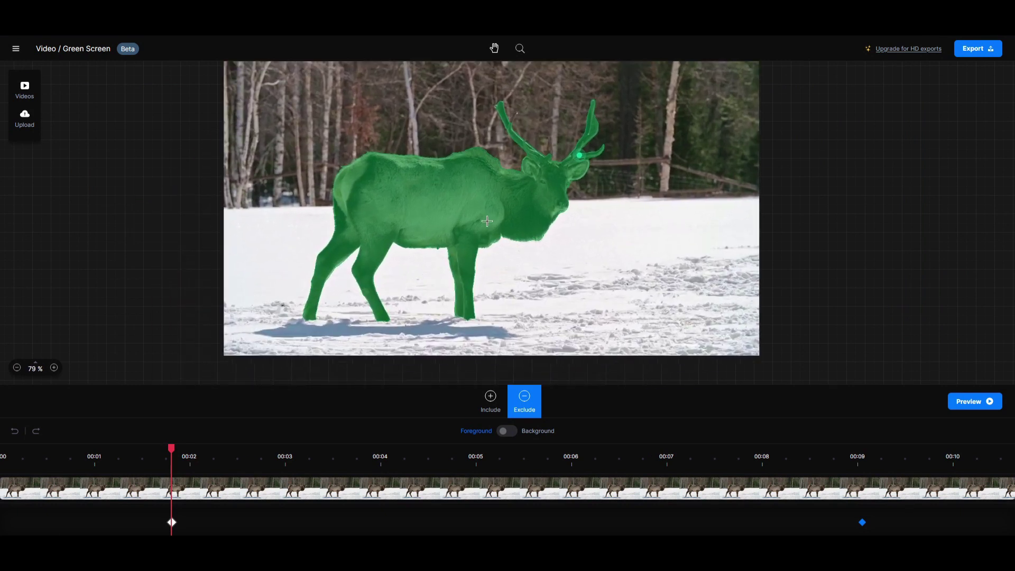
pyautogui.scroll(-1, 472, 275)
pyautogui.click(508, 430)
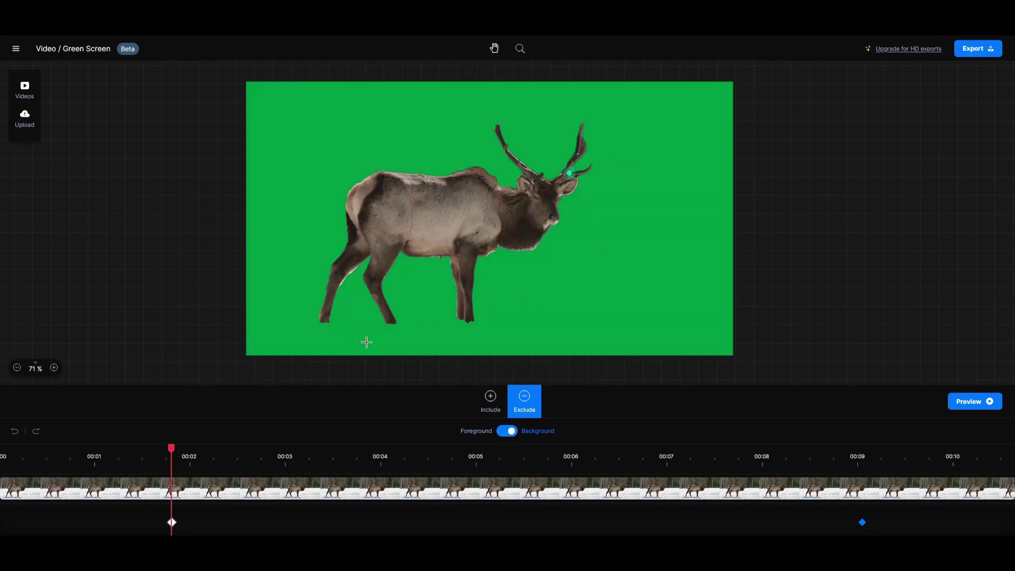
# Check the moose cutout at points before 00:01 and between 00:06 and 00:07
pyautogui.click(69, 455)
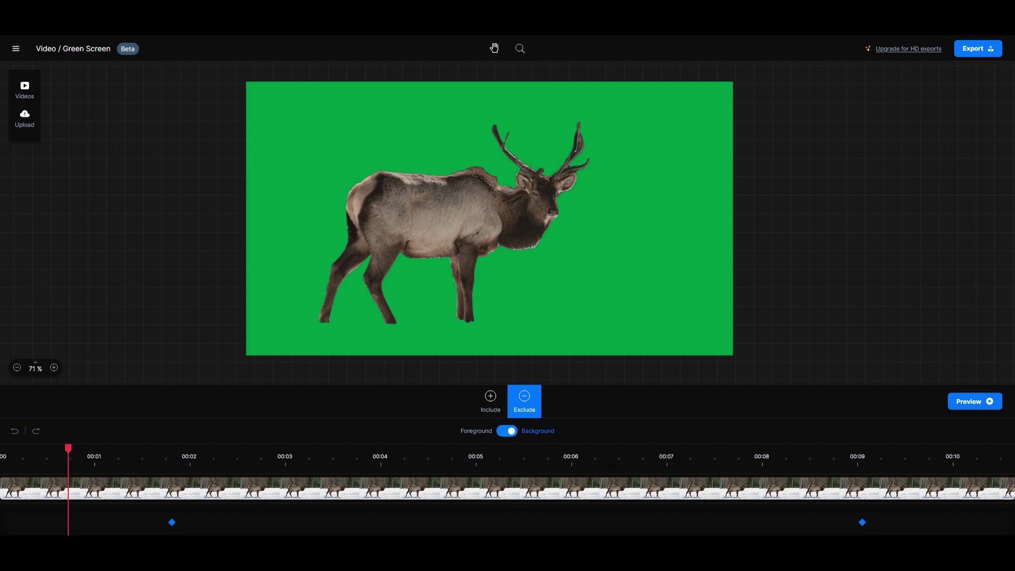
pyautogui.click(617, 456)
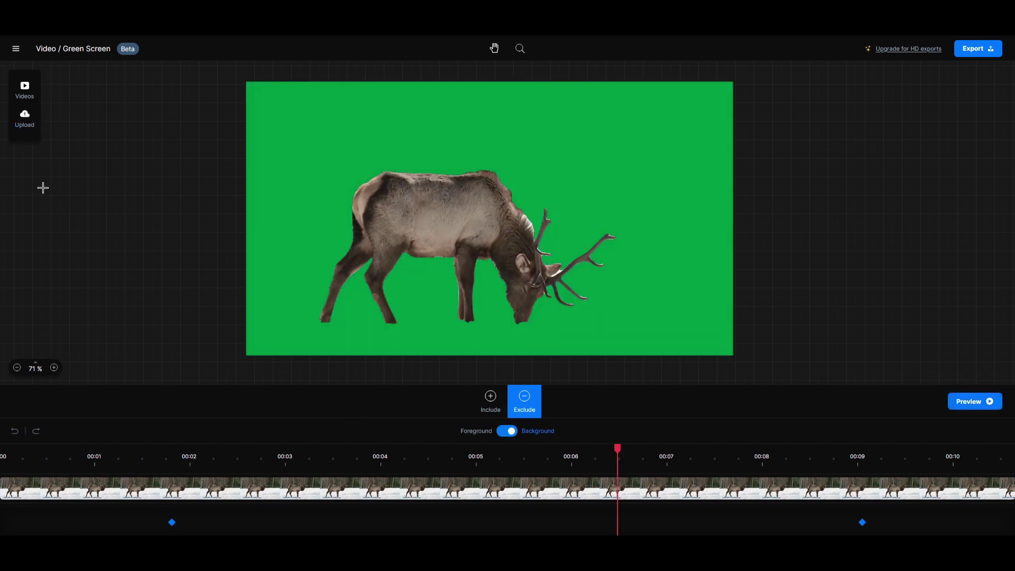
# Load the sample video Dancer.mp4 from the video library into the timeline
pyautogui.click(32, 101)
pyautogui.scroll(-3, 170, 363)
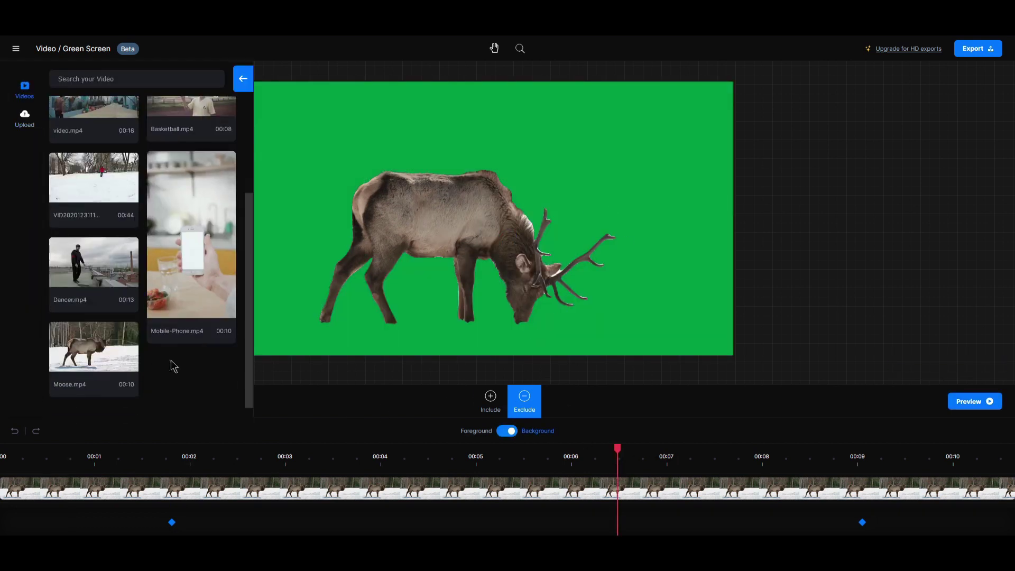
pyautogui.moveTo(87, 267); pyautogui.dragTo(328, 475)
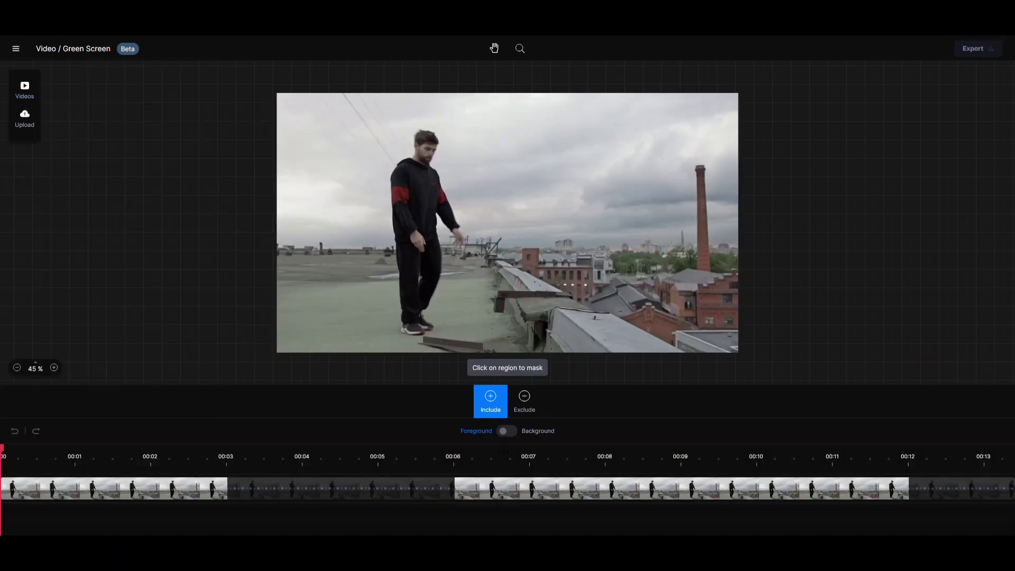
pyautogui.click(502, 451)
pyautogui.click(24, 88)
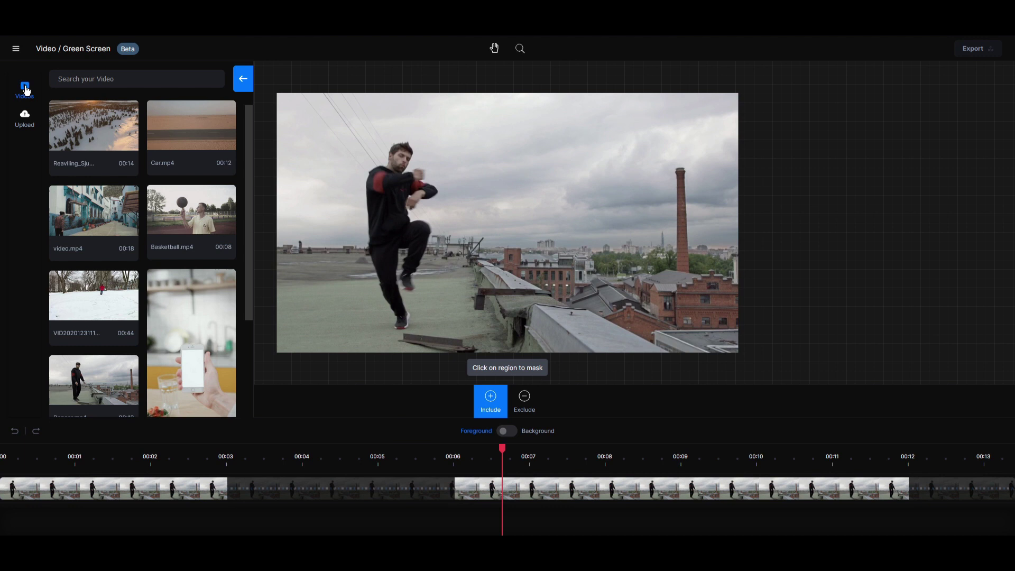
pyautogui.scroll(-3, 125, 306)
pyautogui.scroll(3, 127, 309)
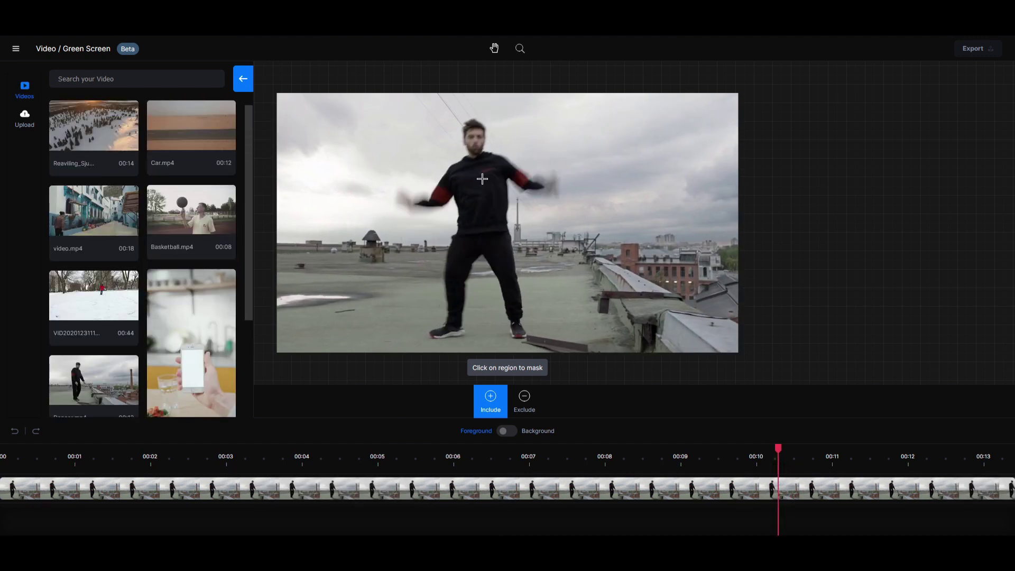
# Mask the dancer's body and shoes just after 00:10, and include the raised shoe's sole at about 00:11.5
pyautogui.click(485, 226)
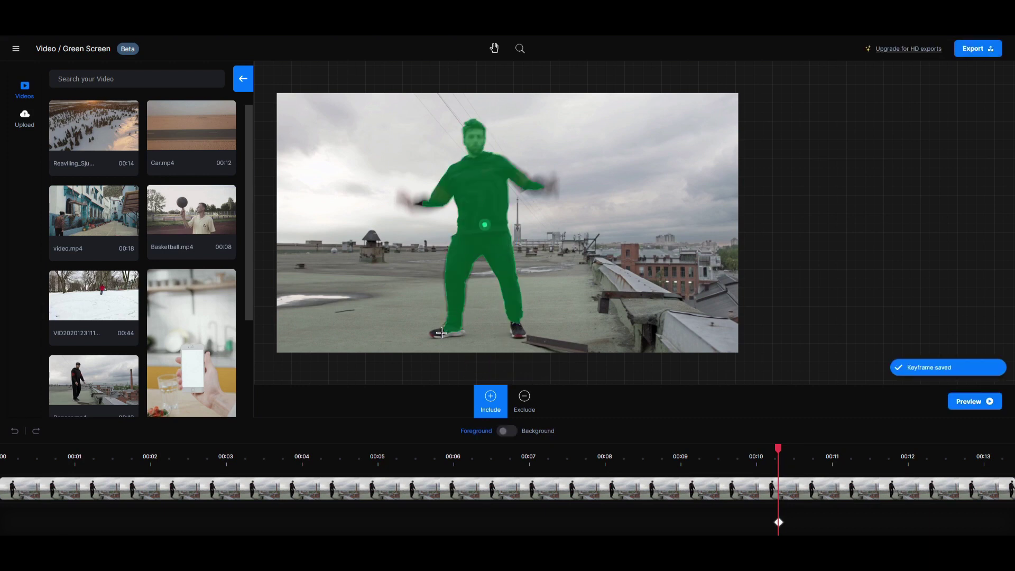
pyautogui.click(514, 335)
pyautogui.click(869, 487)
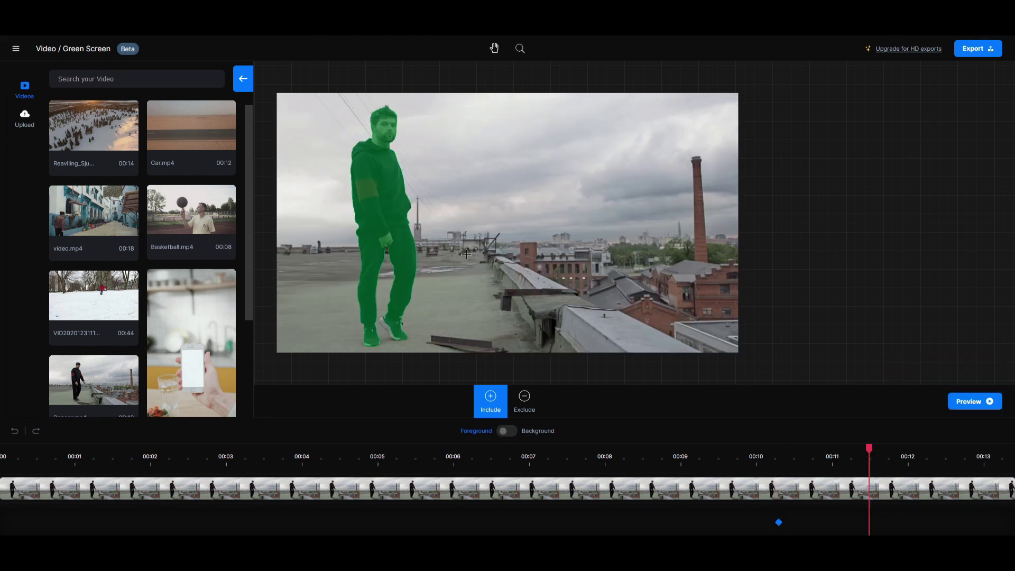
pyautogui.scroll(5, 383, 328)
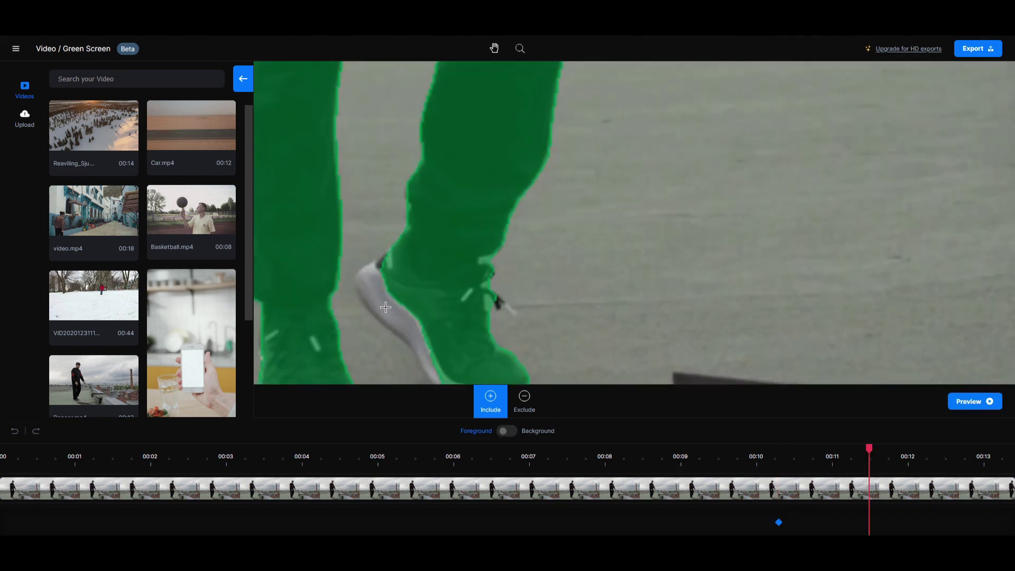
pyautogui.scroll(-5, 502, 315)
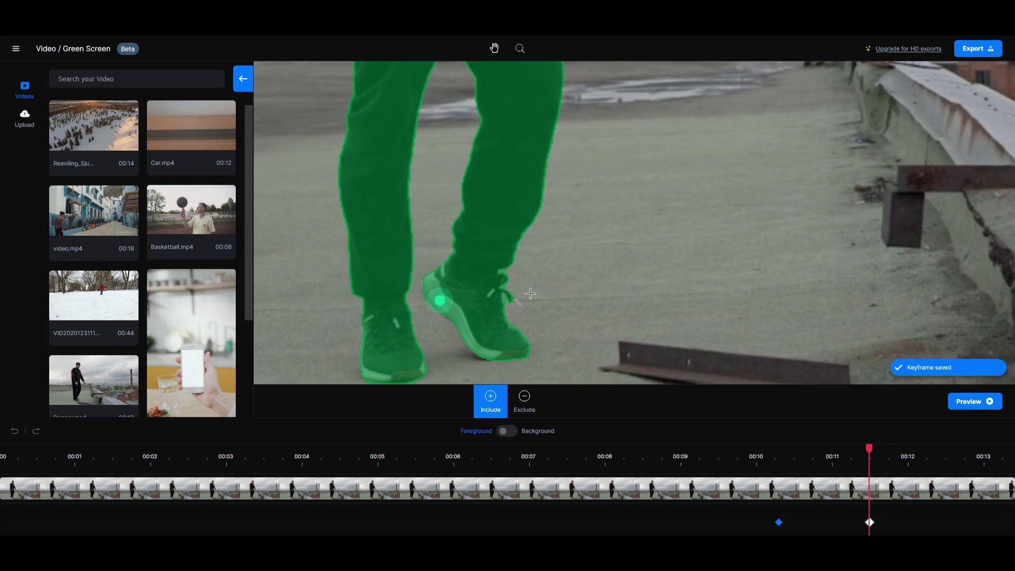
pyautogui.scroll(-2, 502, 315)
# Exclude the small gap between the dancer's lowered hand and thigh from the mask, at a keyframe just after 00:05
pyautogui.click(390, 460)
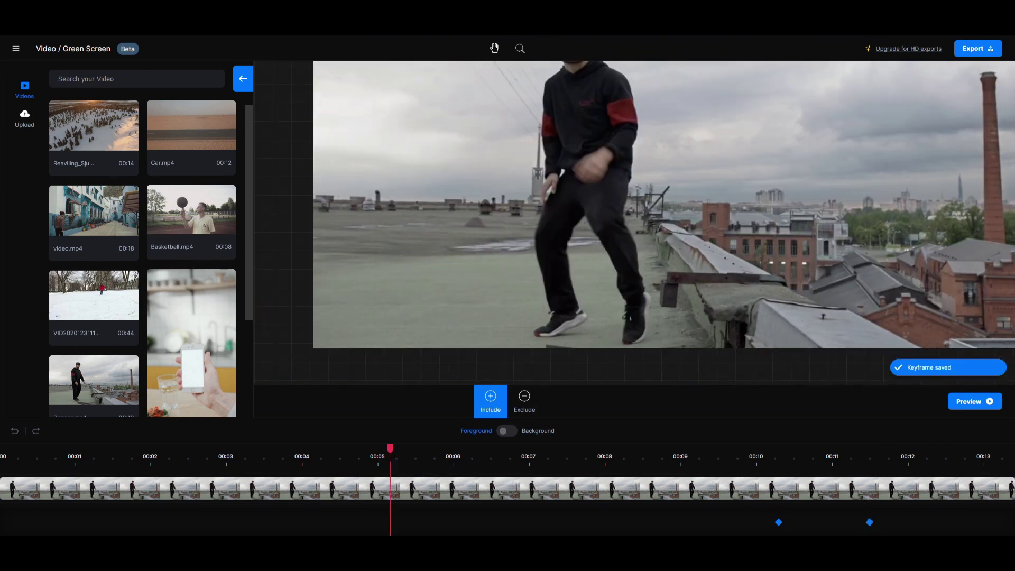
pyautogui.scroll(5, 556, 138)
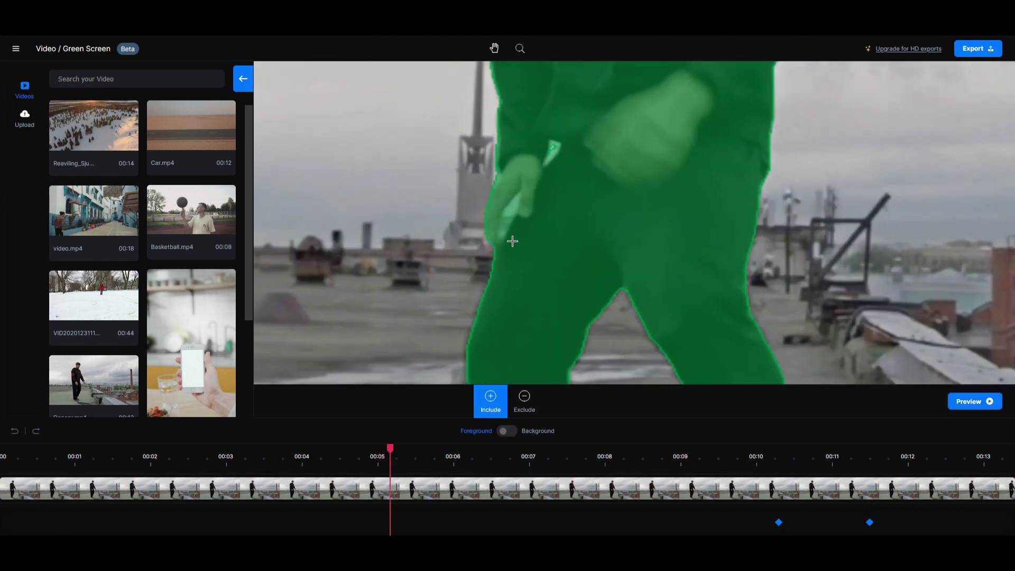
pyautogui.scroll(-2, 512, 241)
pyautogui.click(524, 397)
pyautogui.scroll(3, 512, 227)
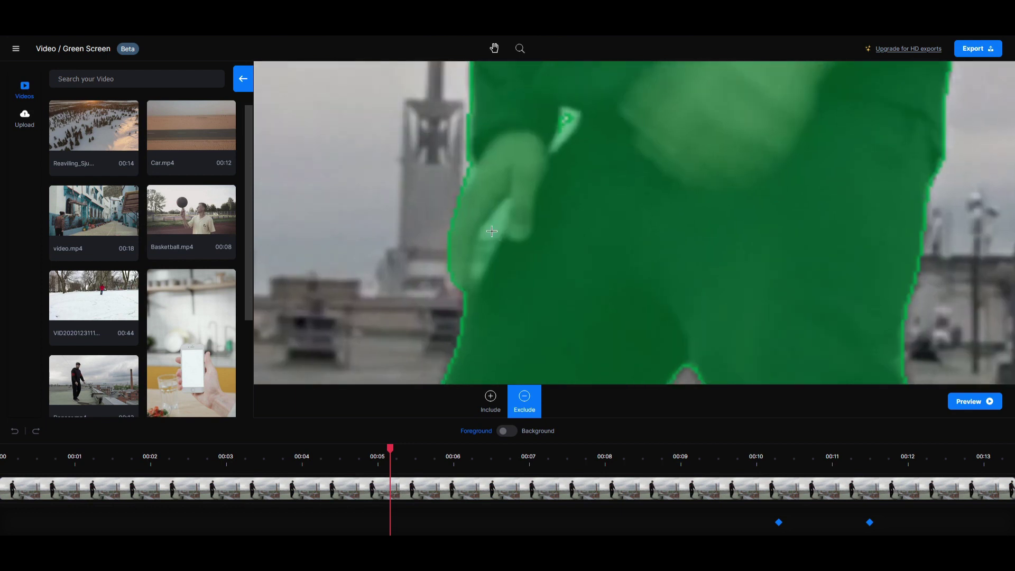
pyautogui.click(489, 229)
pyautogui.scroll(2, 520, 247)
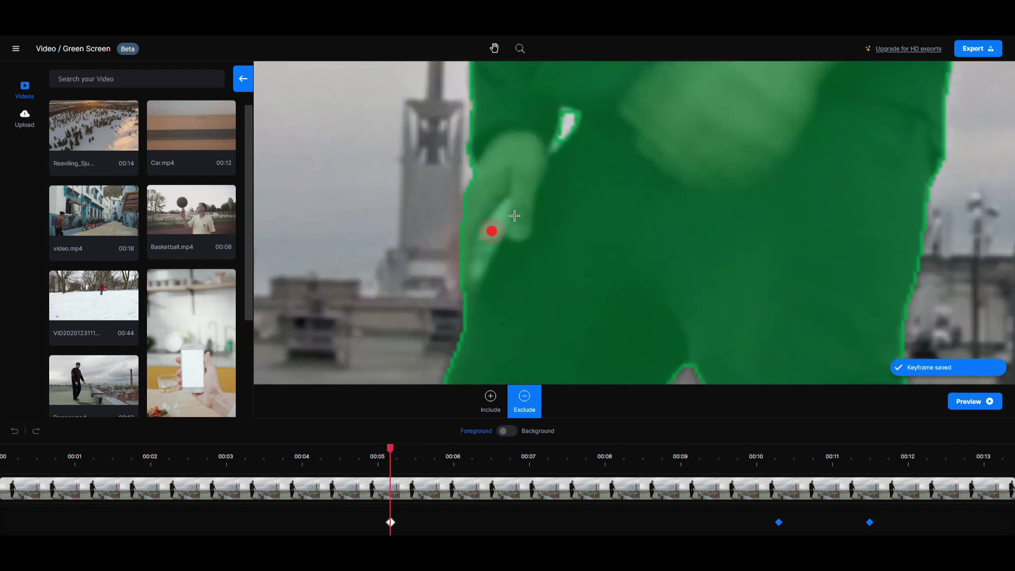
pyautogui.click(503, 224)
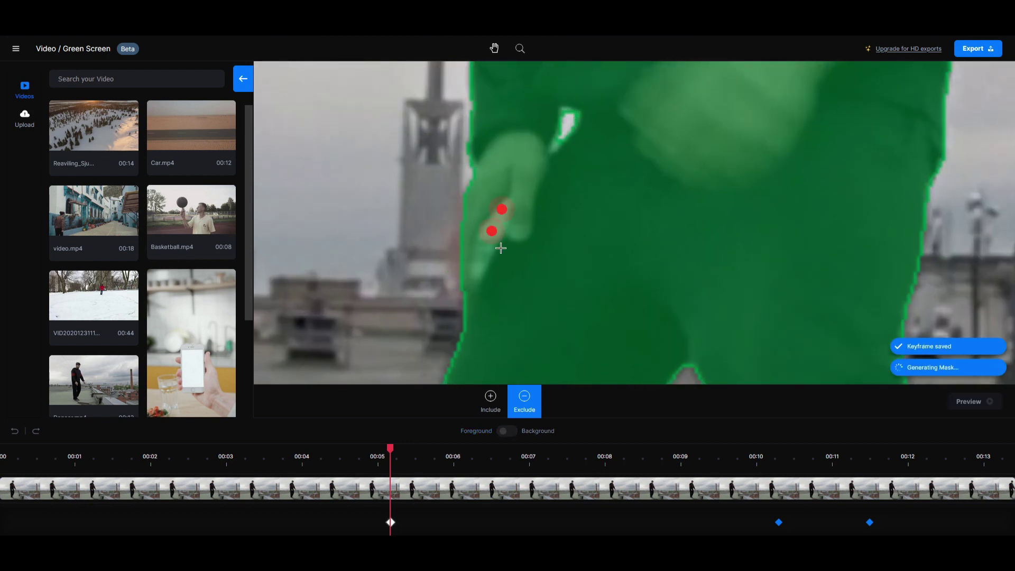
# Include the dancer's lowered hand and fingers back in the mask at the same keyframe
pyautogui.scroll(-2, 486, 268)
pyautogui.click(491, 400)
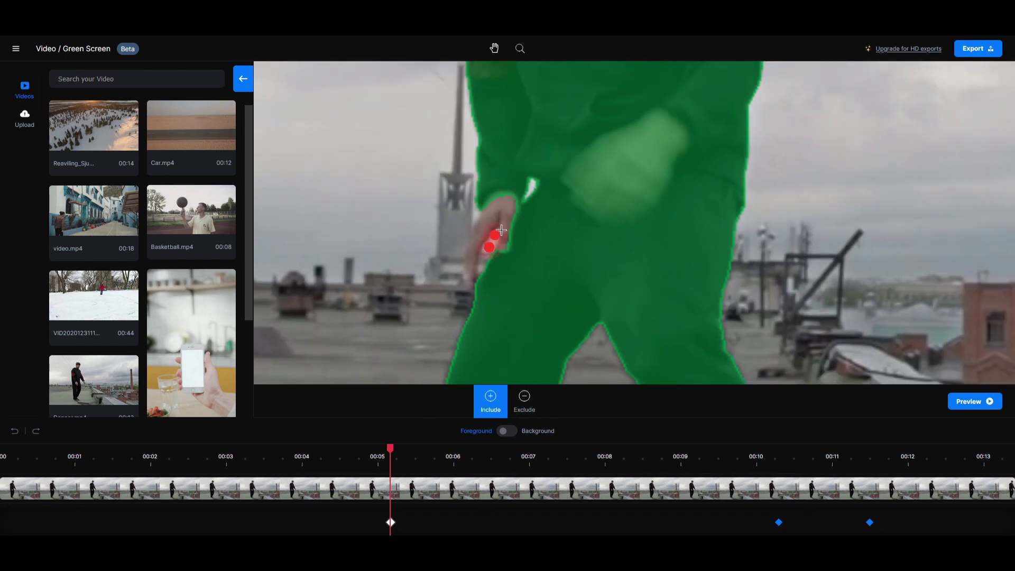
pyautogui.click(494, 205)
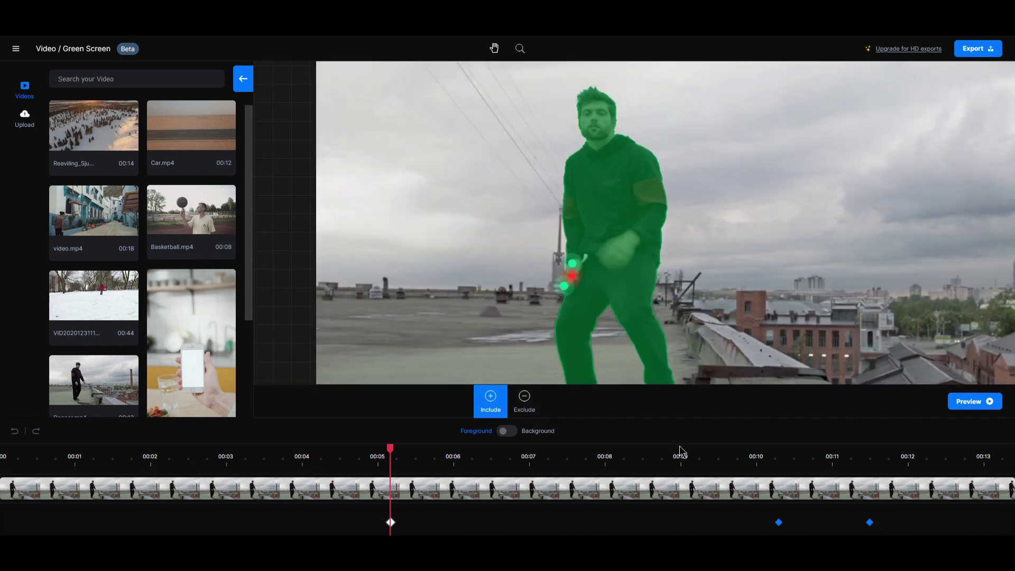
# Inspect the dancer's mask on the raised-leg pose between 00:09 and 00:10
pyautogui.click(727, 457)
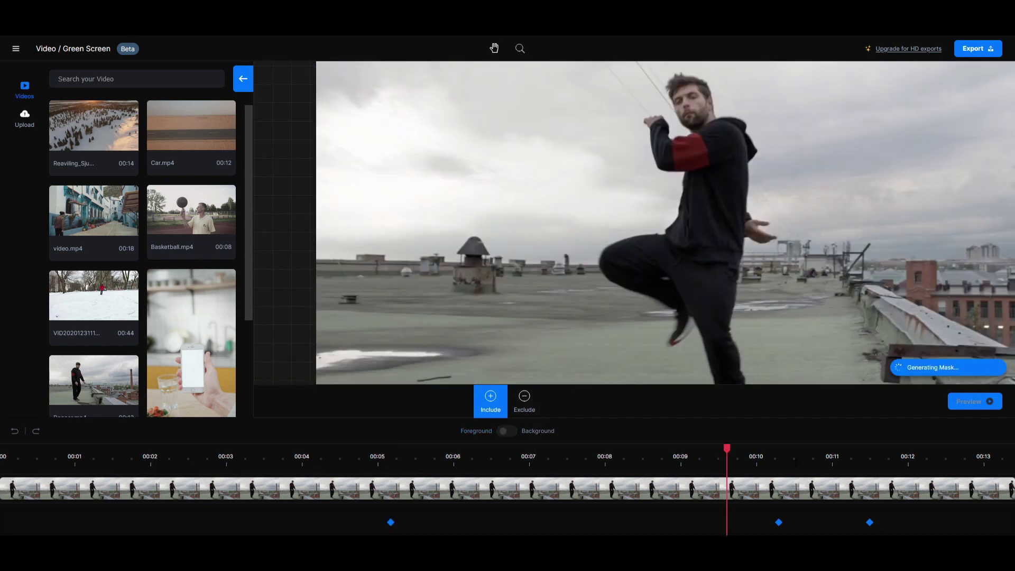
pyautogui.scroll(-2, 752, 286)
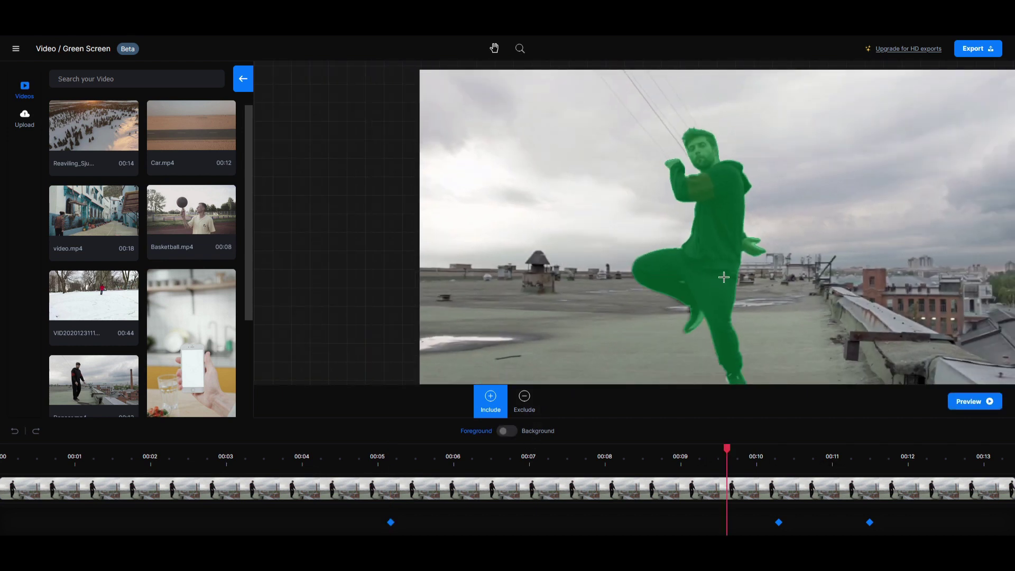
pyautogui.click(494, 49)
pyautogui.moveTo(734, 280); pyautogui.dragTo(616, 272)
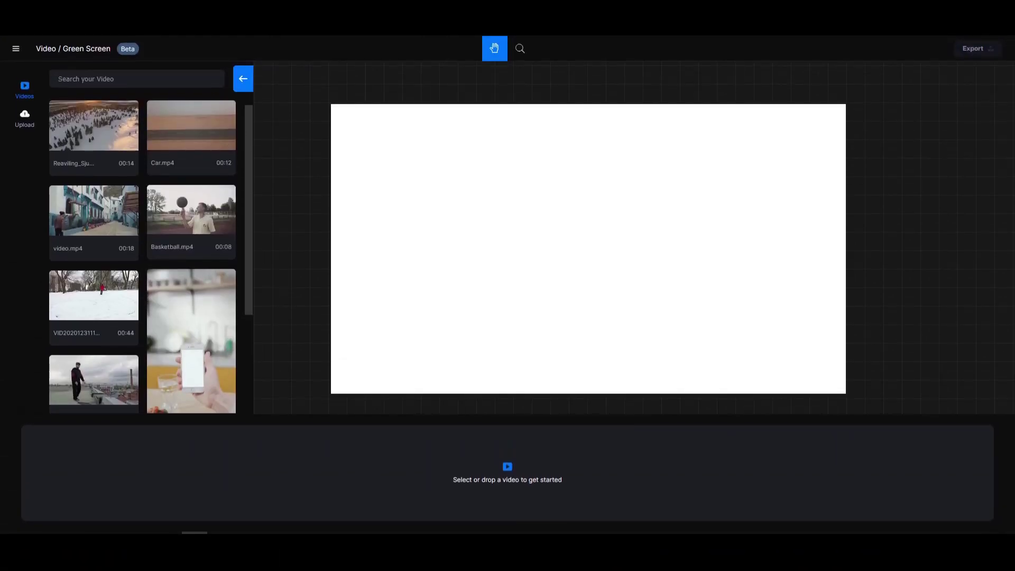
# Load the 44-second snowy park video and mask the man in the red jacket, including his head and hood, just after 00:20
pyautogui.moveTo(83, 309); pyautogui.dragTo(592, 302)
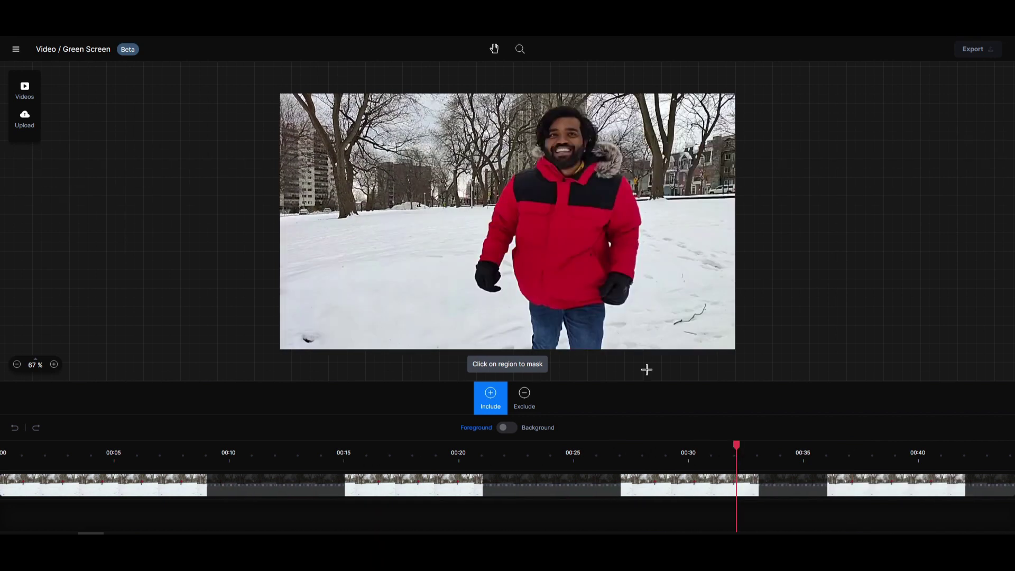
pyautogui.click(542, 201)
pyautogui.click(545, 173)
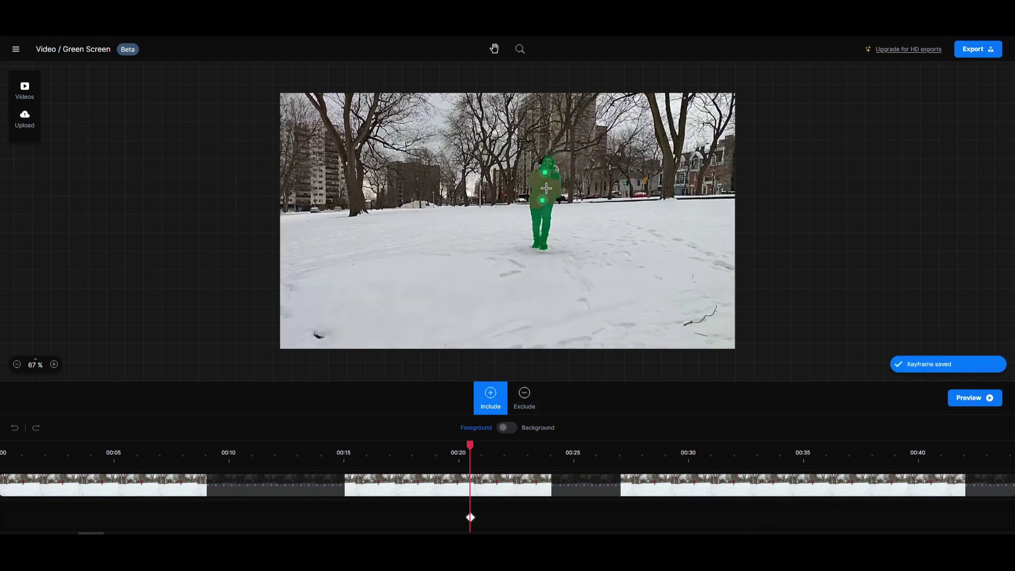
pyautogui.scroll(5, 556, 170)
pyautogui.click(559, 164)
pyautogui.click(479, 122)
pyautogui.scroll(-3, 552, 240)
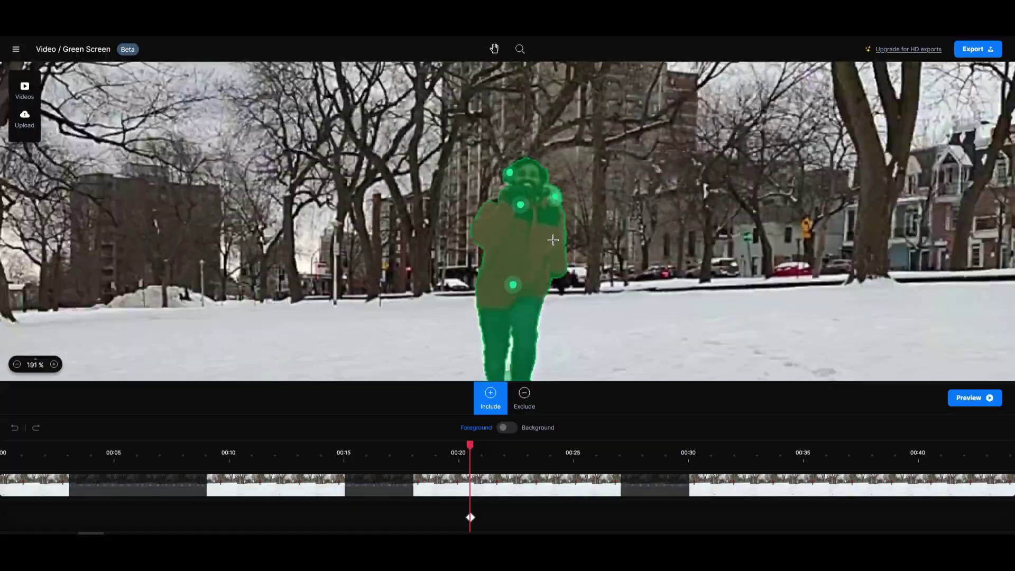
# Exclude the patch of snow between the man's lower legs from the mask
pyautogui.scroll(-3, 553, 239)
pyautogui.scroll(5, 530, 341)
pyautogui.click(524, 398)
pyautogui.click(521, 275)
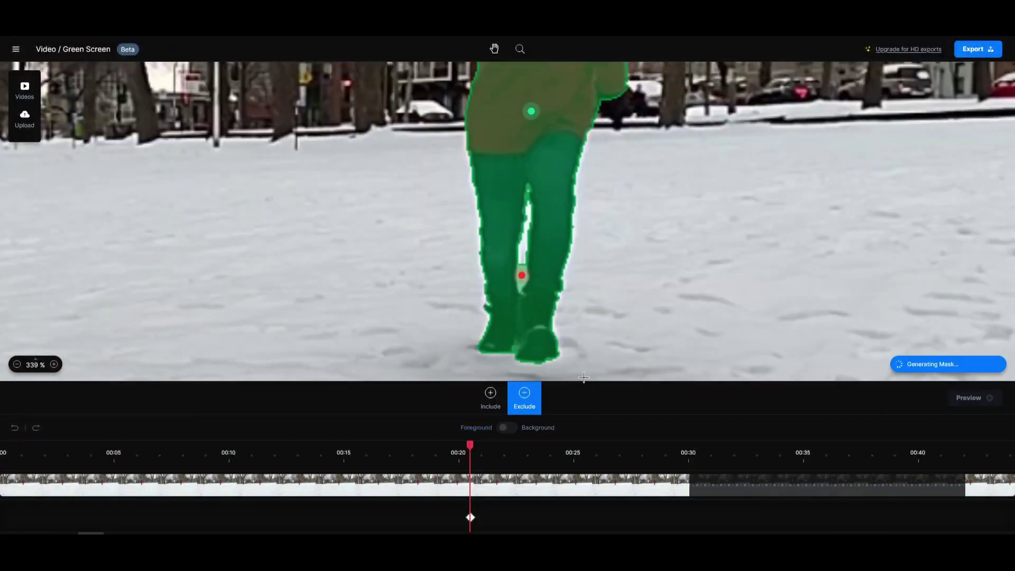
# Check the man's mask over the full frame at about 00:15 and 00:04
pyautogui.scroll(-6, 583, 377)
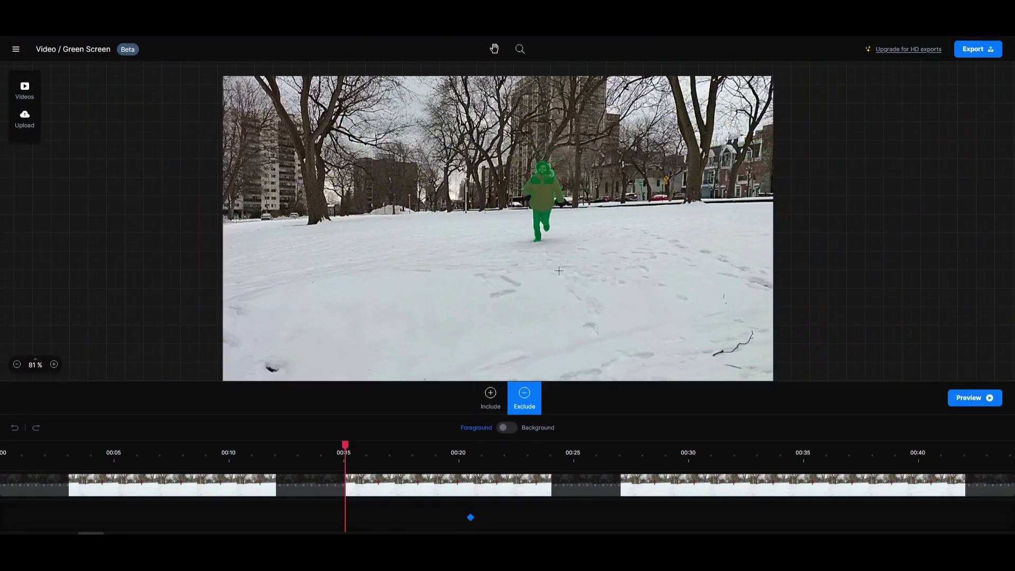
pyautogui.scroll(5, 558, 271)
pyautogui.scroll(-4, 555, 264)
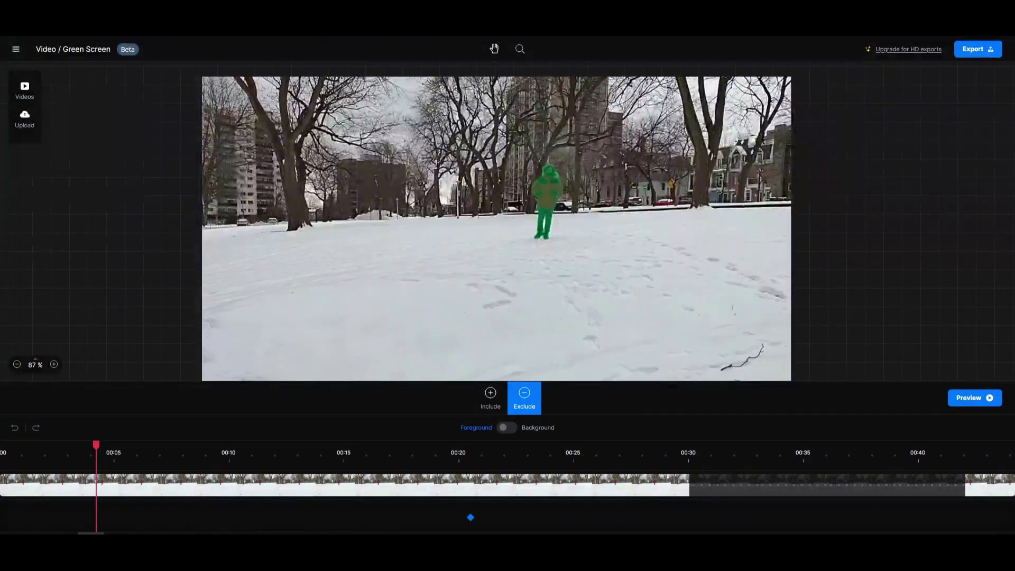
# Preview the tracked mask from between 00:26 and 00:27 and switch the mask display from Foreground to Background
pyautogui.click(608, 456)
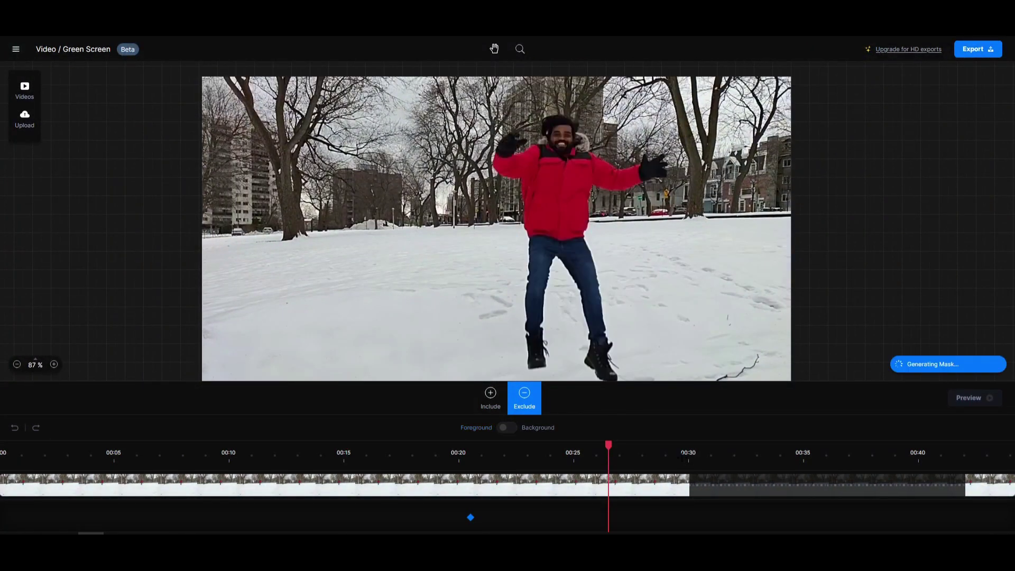
pyautogui.click(966, 398)
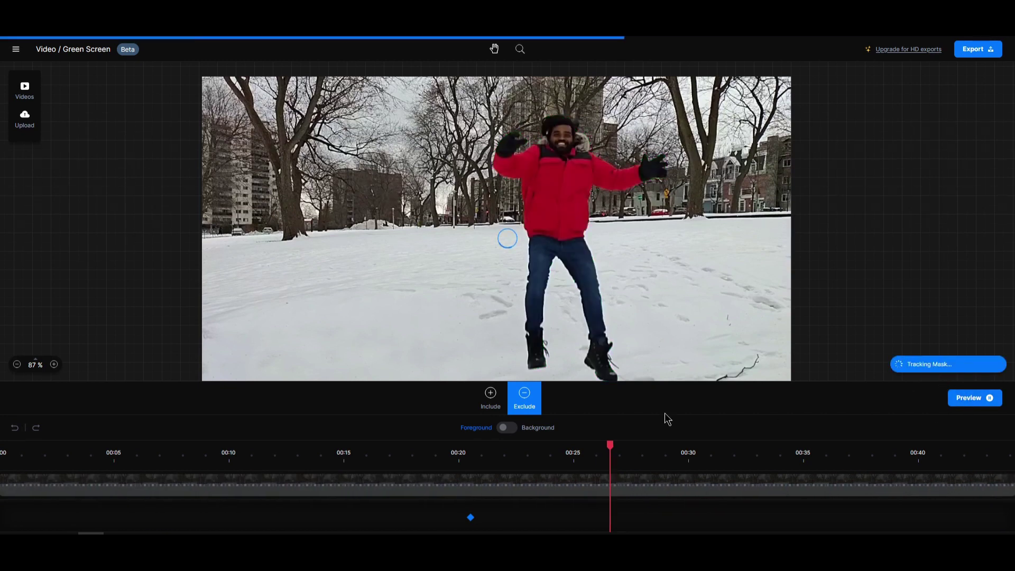
pyautogui.click(509, 431)
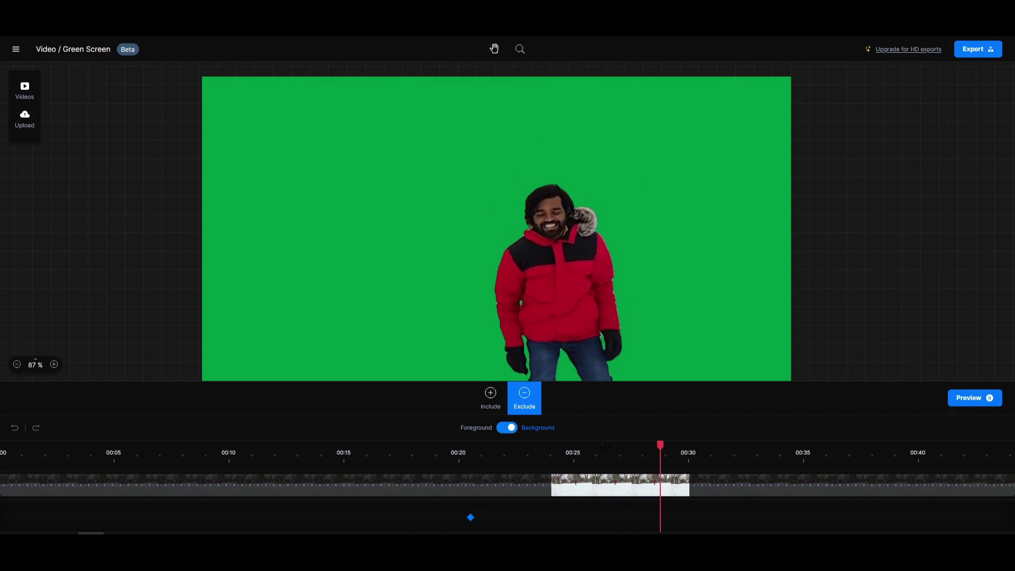
# Inspect the man's green-screen cutout at about 00:26, 00:30, 00:34, 00:25 and 00:14
pyautogui.moveTo(689, 446); pyautogui.dragTo(608, 456)
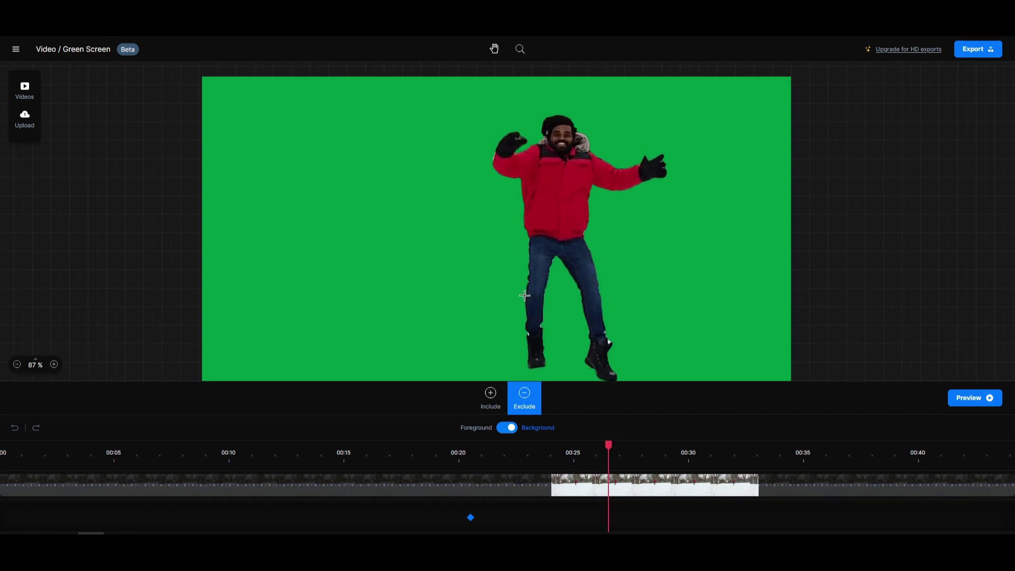
pyautogui.click(703, 448)
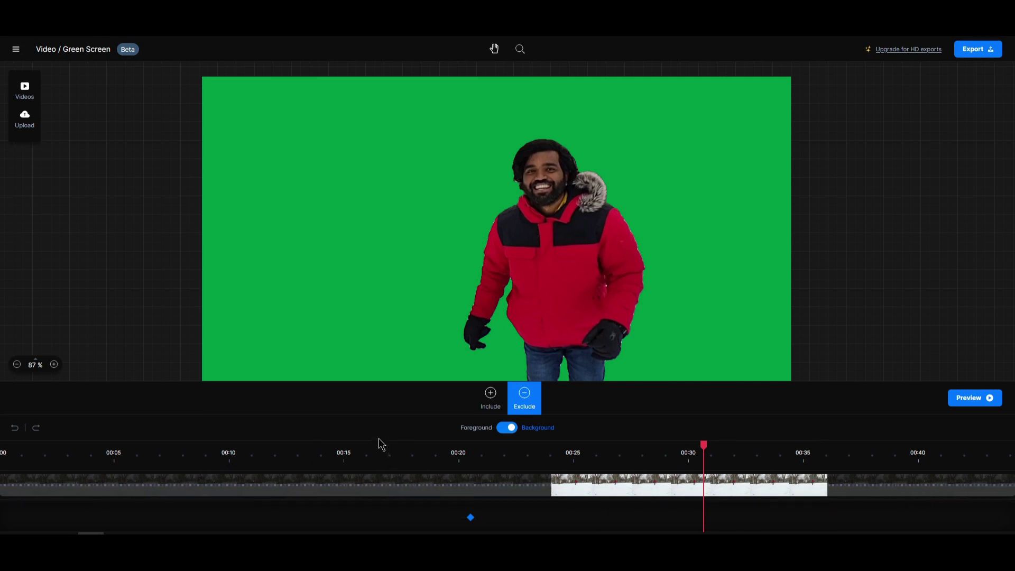
pyautogui.click(792, 454)
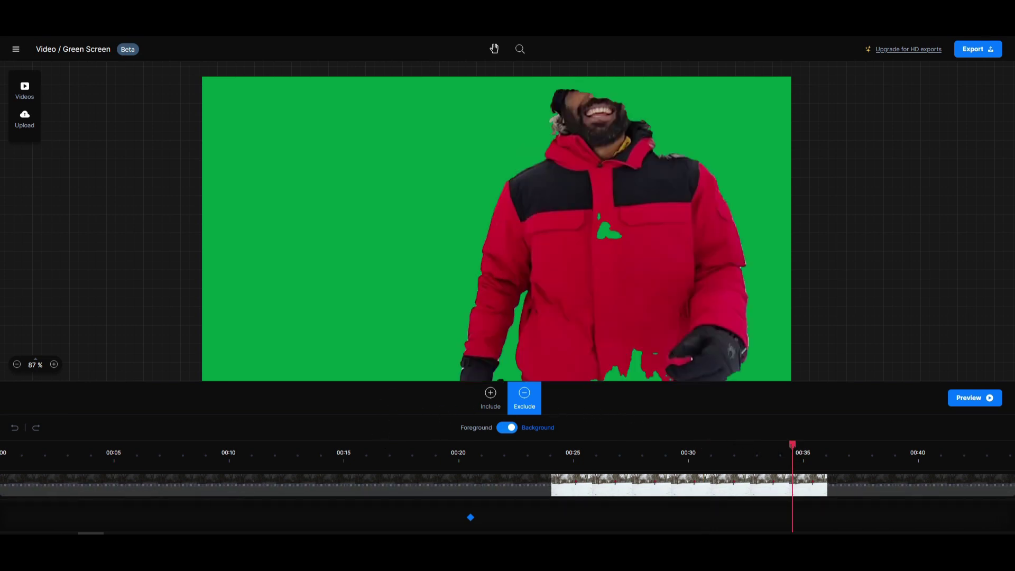
pyautogui.click(576, 454)
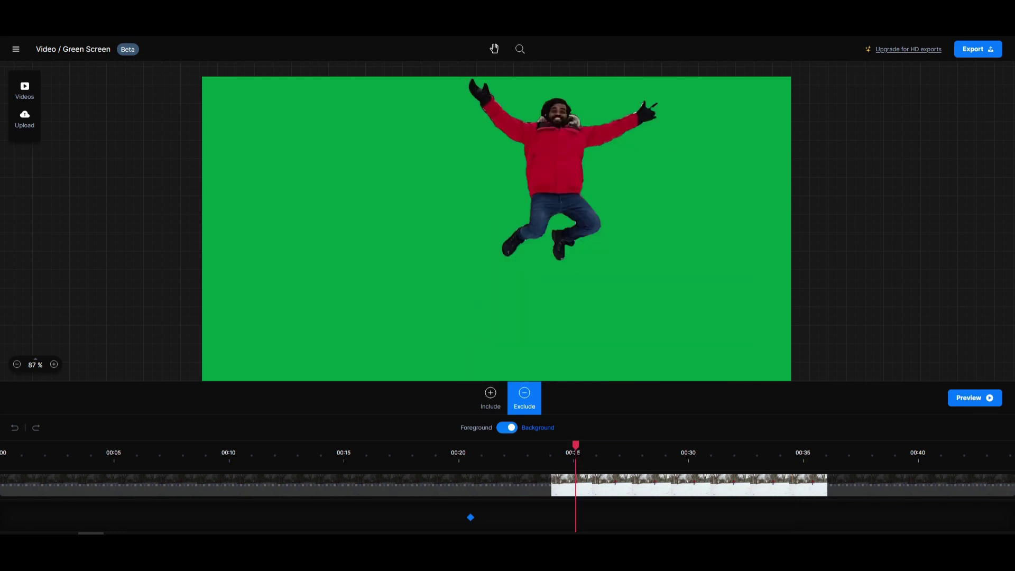
pyautogui.click(324, 454)
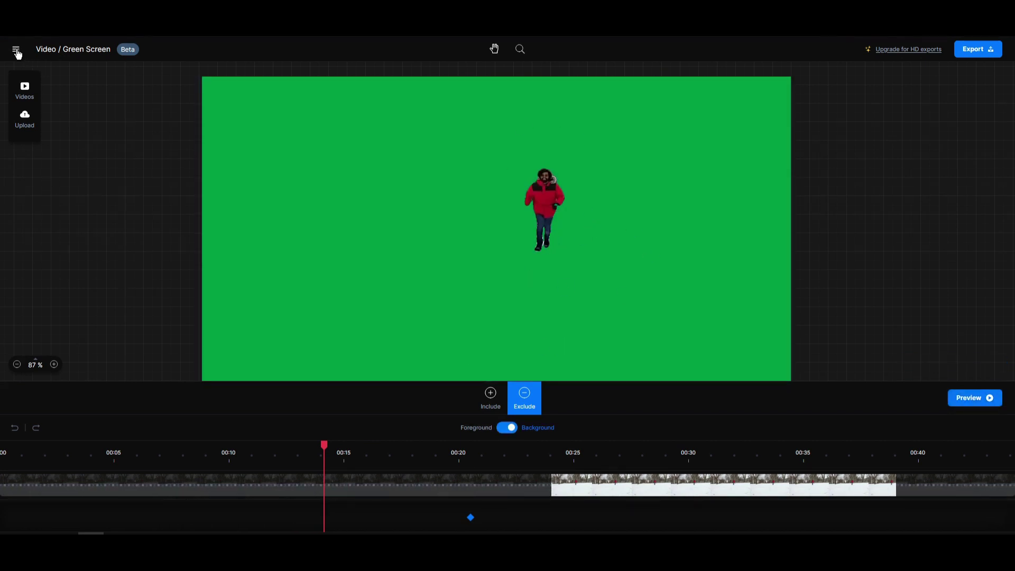
# Start a new, empty Green Screen project
pyautogui.click(16, 49)
pyautogui.click(44, 156)
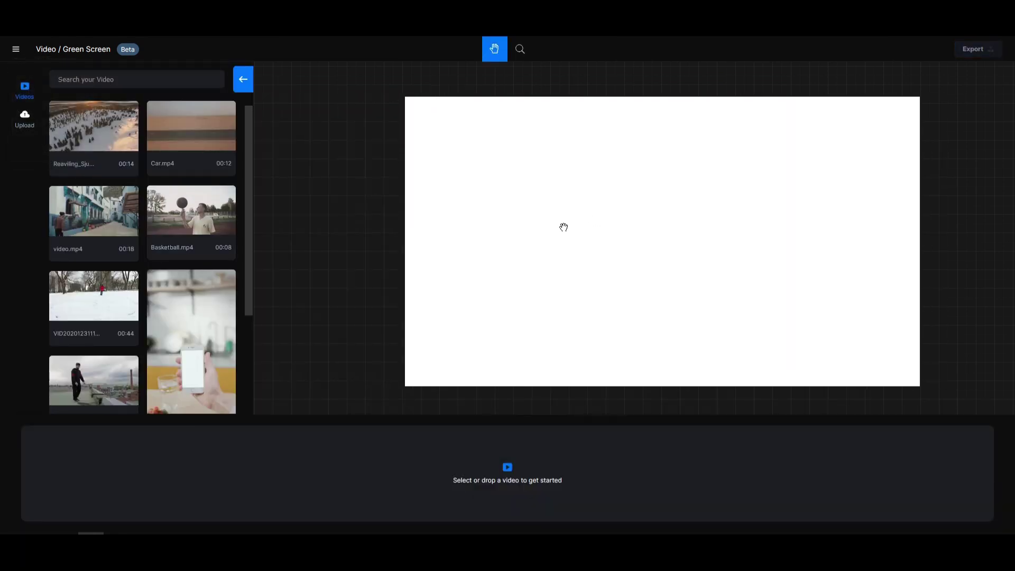
# Load the snowy sunrise aerial clip and include the hut's roof and front wall in the mask just before 00:10
pyautogui.moveTo(126, 167); pyautogui.dragTo(657, 287)
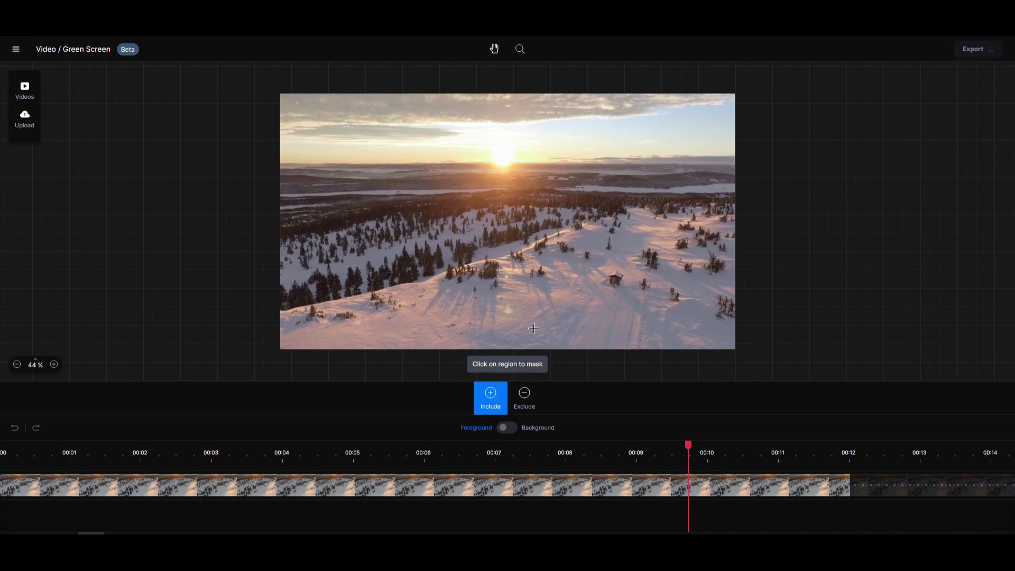
pyautogui.scroll(5, 618, 291)
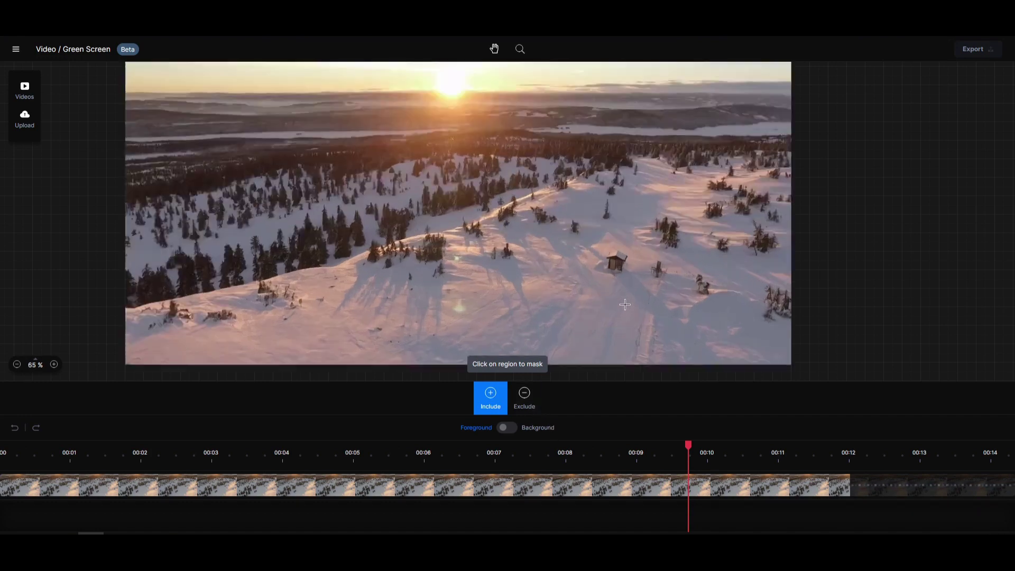
pyautogui.scroll(2, 622, 242)
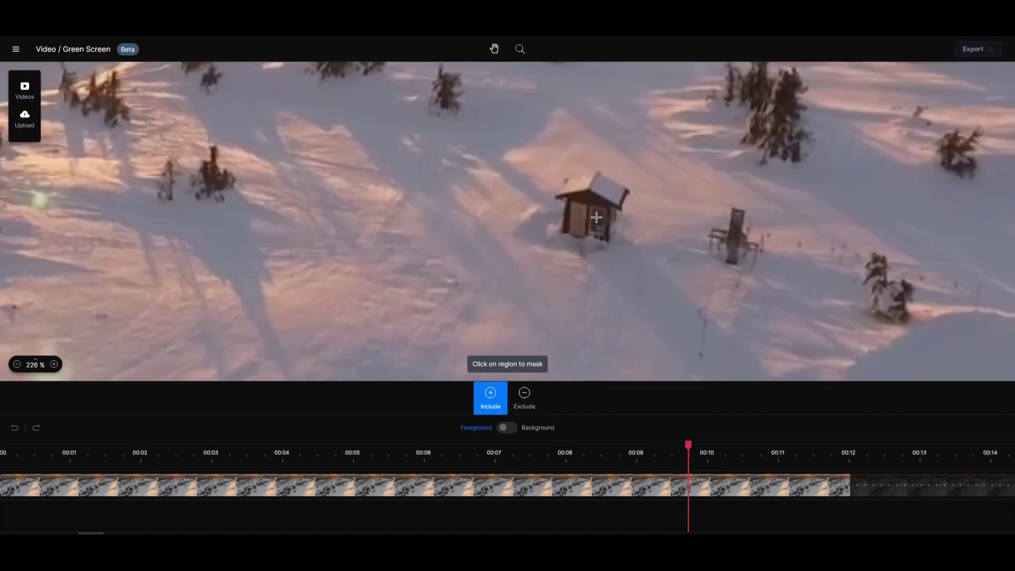
pyautogui.click(582, 184)
pyautogui.click(613, 189)
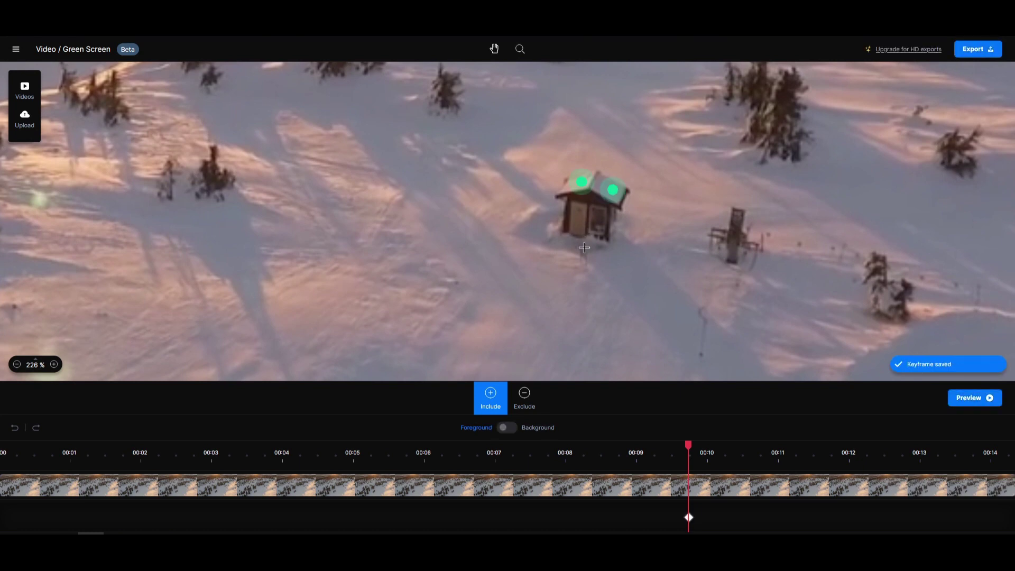
pyautogui.scroll(-2, 581, 222)
pyautogui.click(594, 216)
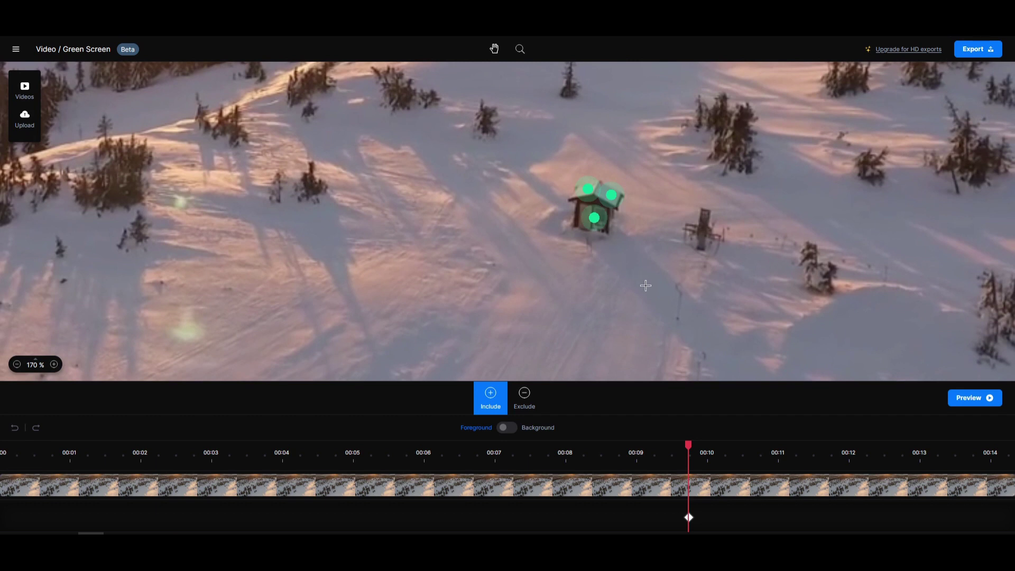
# Add the unmasked snowy edge of the hut's roof to the mask and check the hut's outline
pyautogui.scroll(3, 602, 188)
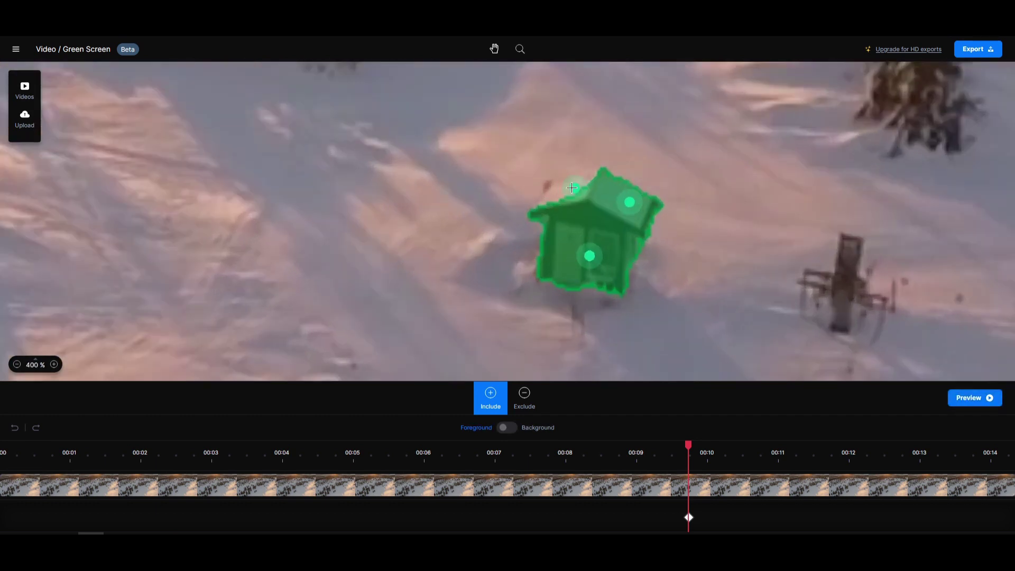
pyautogui.click(556, 189)
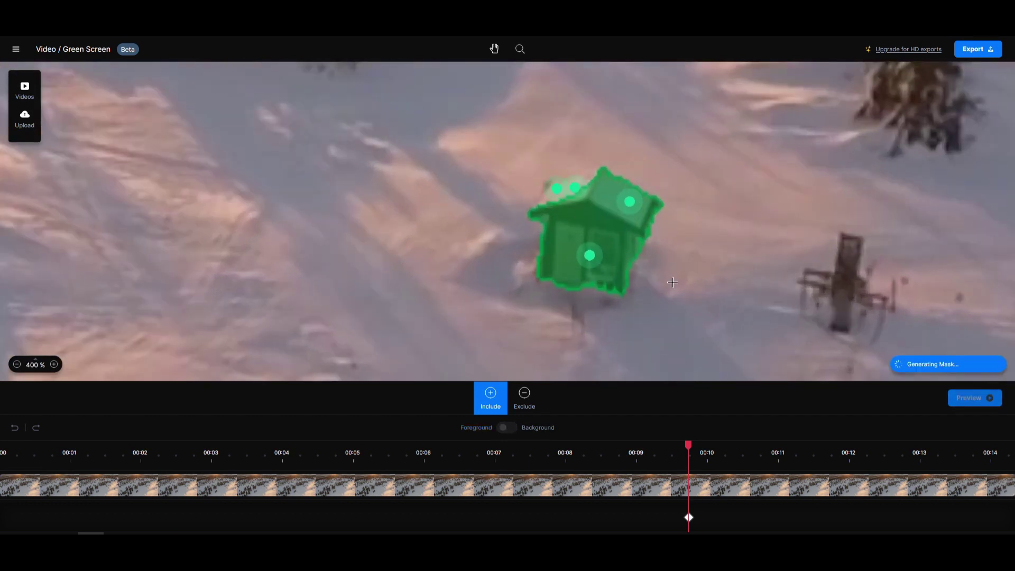
pyautogui.scroll(-2, 676, 282)
pyautogui.scroll(2, 634, 221)
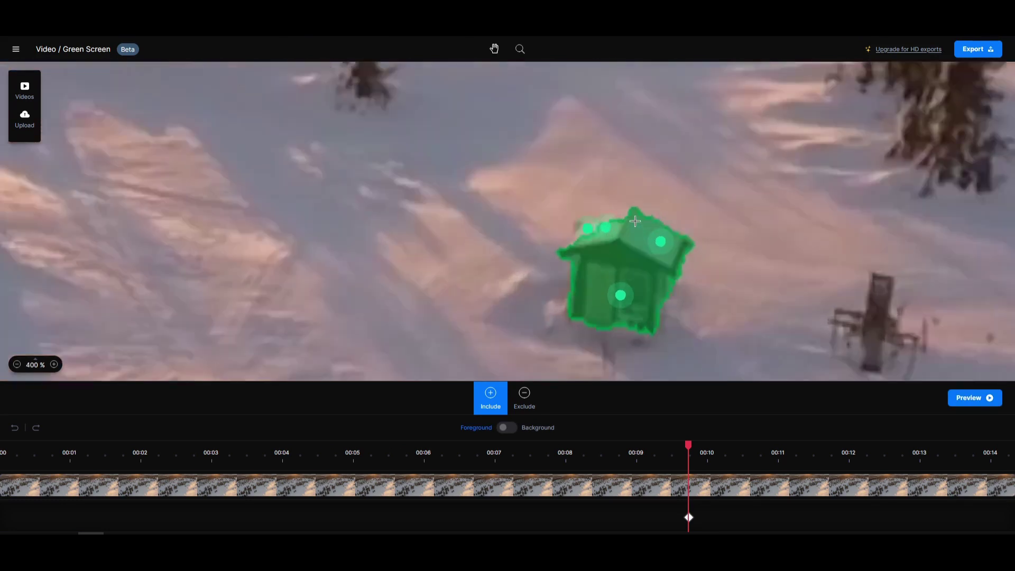
pyautogui.scroll(-4, 624, 222)
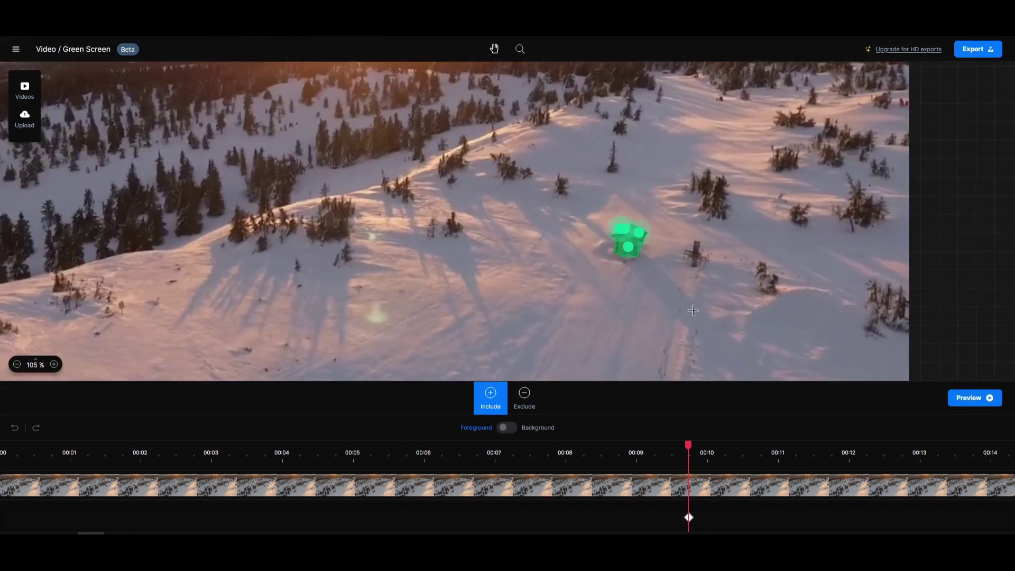
# Check the hut's mask at about 00:11.5 and exclude the snow beside its roof at about 00:12.5
pyautogui.click(818, 456)
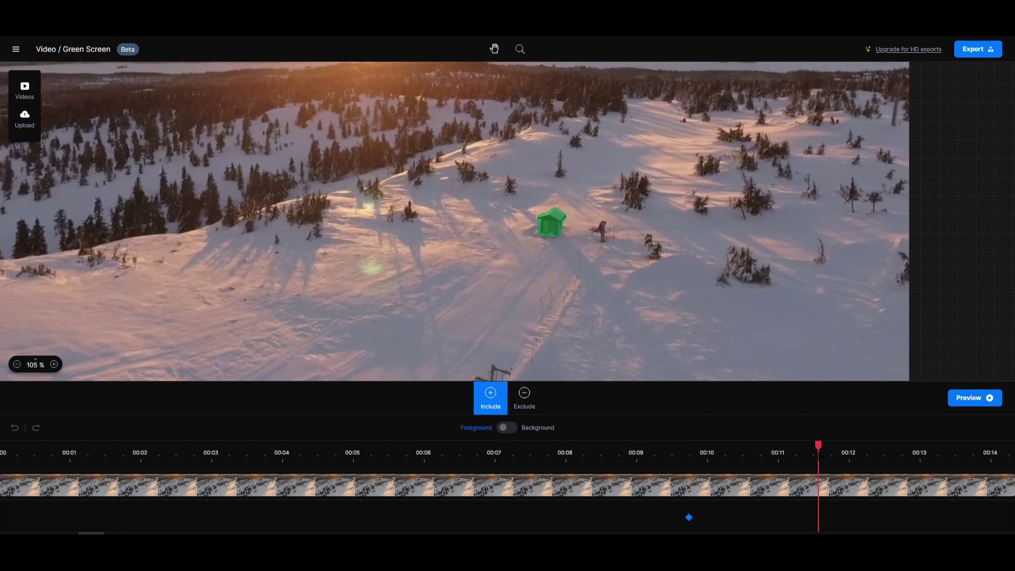
pyautogui.click(888, 452)
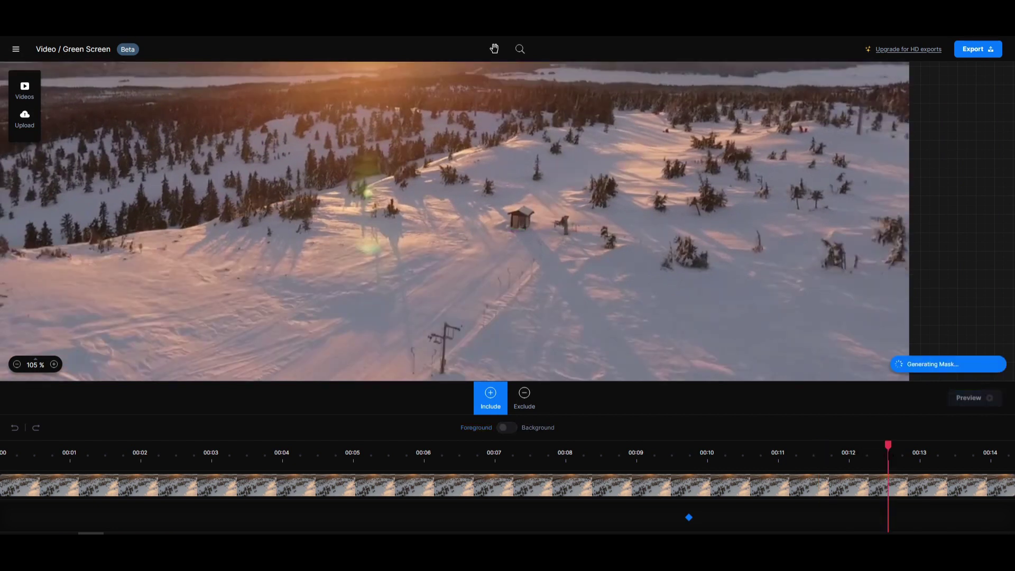
pyautogui.scroll(5, 518, 209)
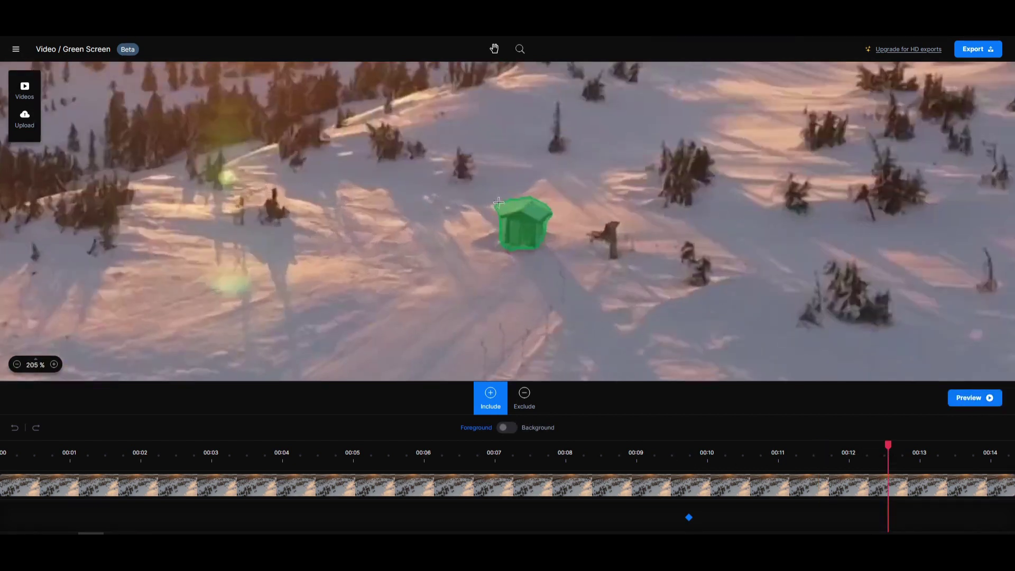
pyautogui.click(526, 395)
pyautogui.click(502, 202)
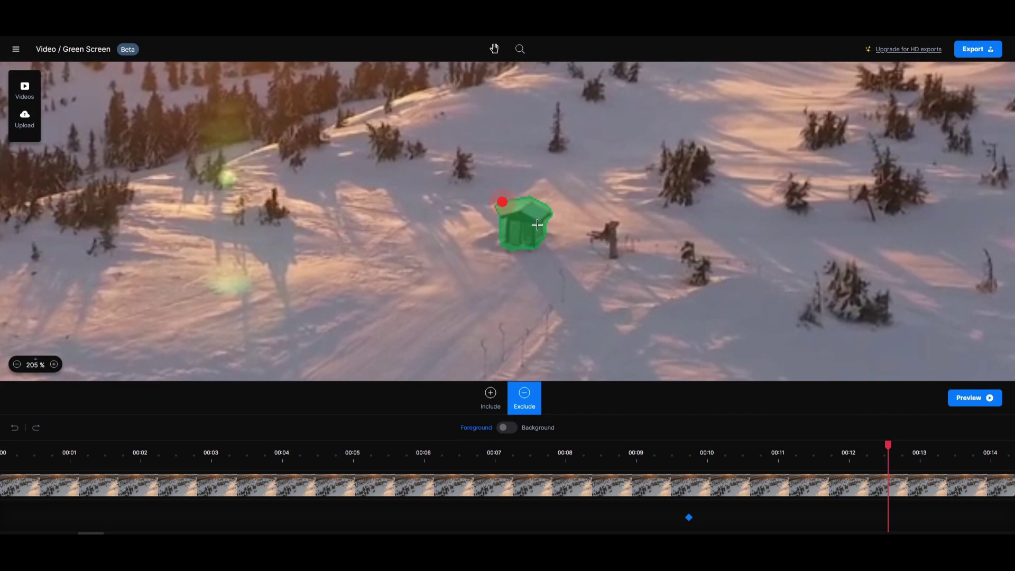
pyautogui.scroll(-7, 560, 212)
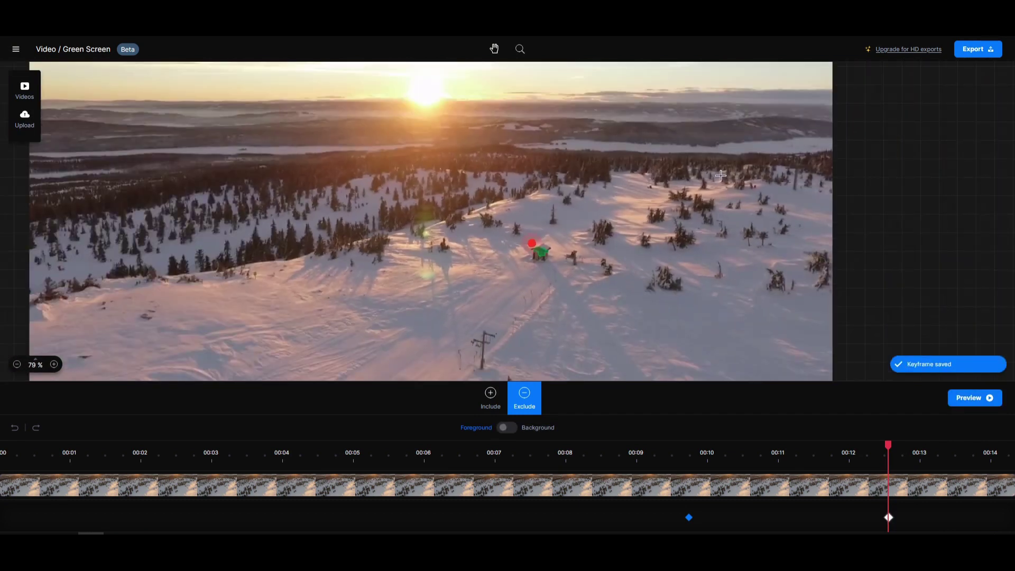
# Include the frozen lake below the horizon in the mask at about 00:12.5
pyautogui.click(491, 402)
pyautogui.click(805, 142)
pyautogui.click(759, 148)
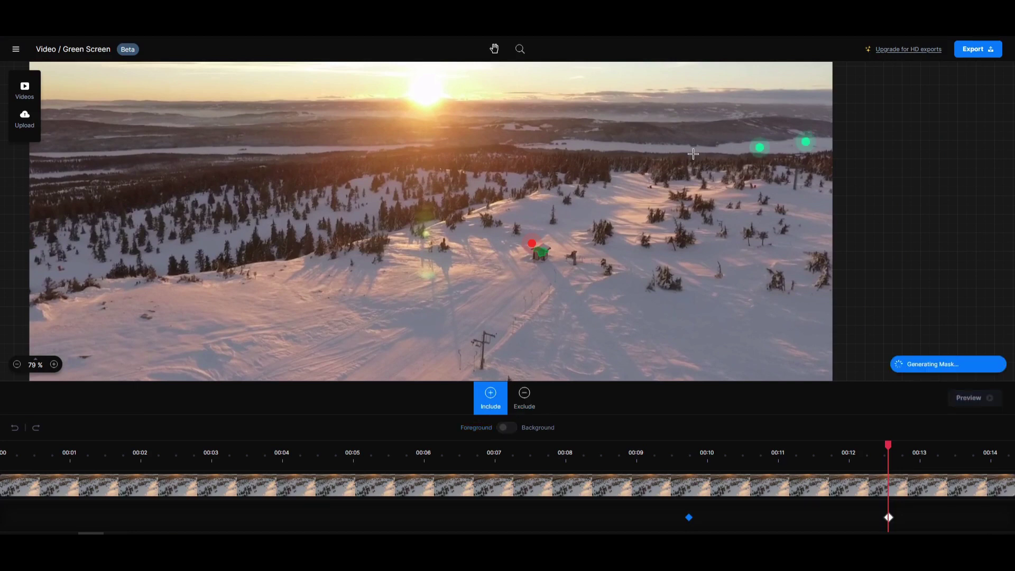
pyautogui.moveTo(632, 145); pyautogui.dragTo(608, 154)
pyautogui.click(607, 155)
pyautogui.click(548, 153)
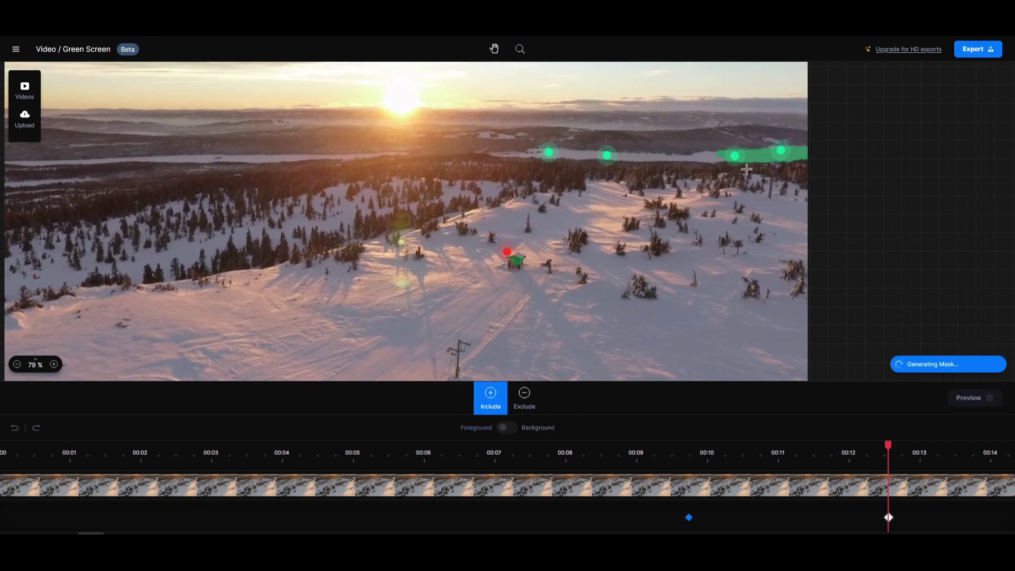
pyautogui.click(649, 156)
# Add two points on the frozen lake and one tree on the slope to the mask at about 00:07
pyautogui.click(713, 459)
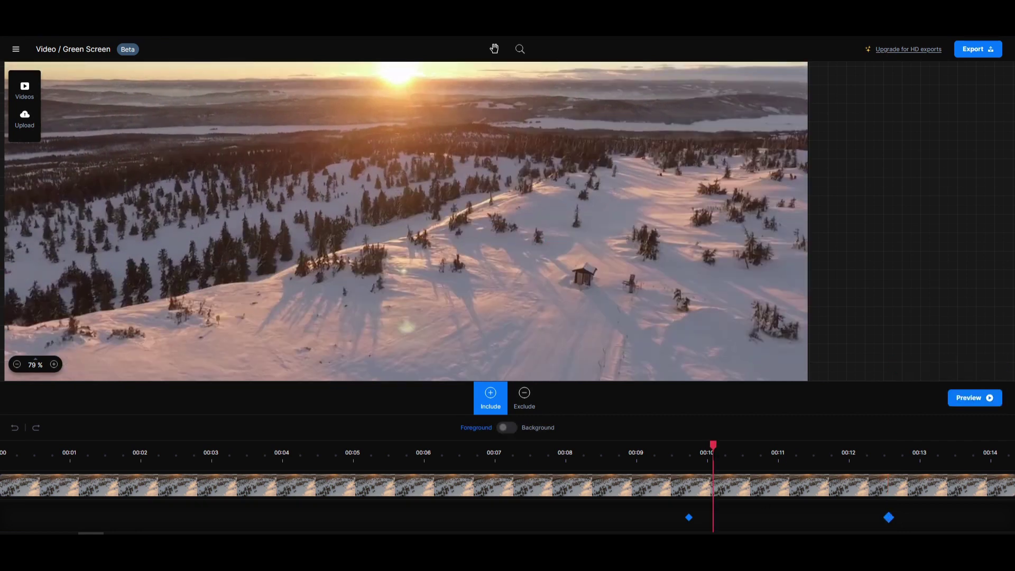
pyautogui.click(522, 460)
pyautogui.click(557, 81)
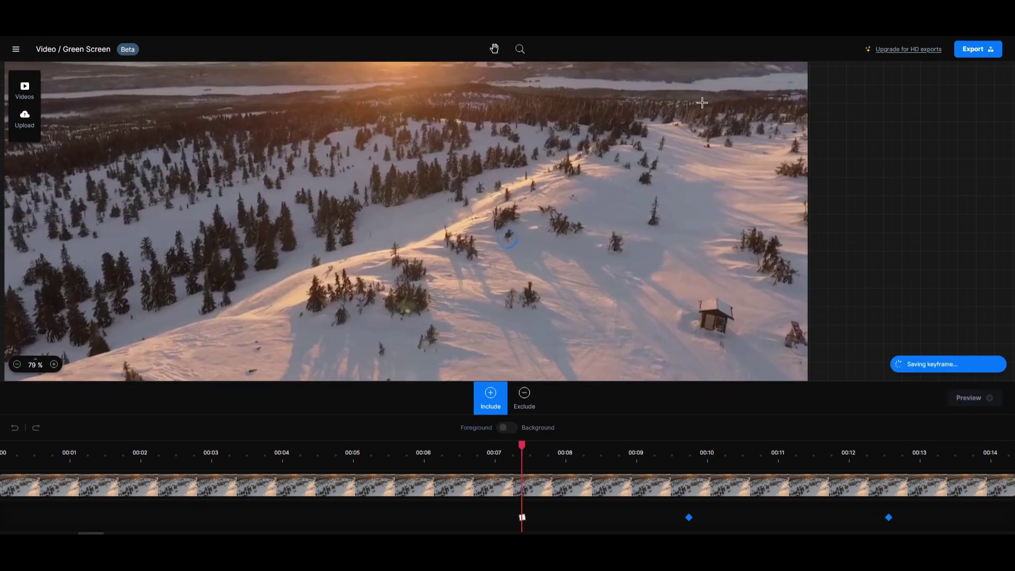
pyautogui.click(620, 85)
pyautogui.scroll(-5, 564, 224)
pyautogui.moveTo(395, 240); pyautogui.dragTo(559, 256)
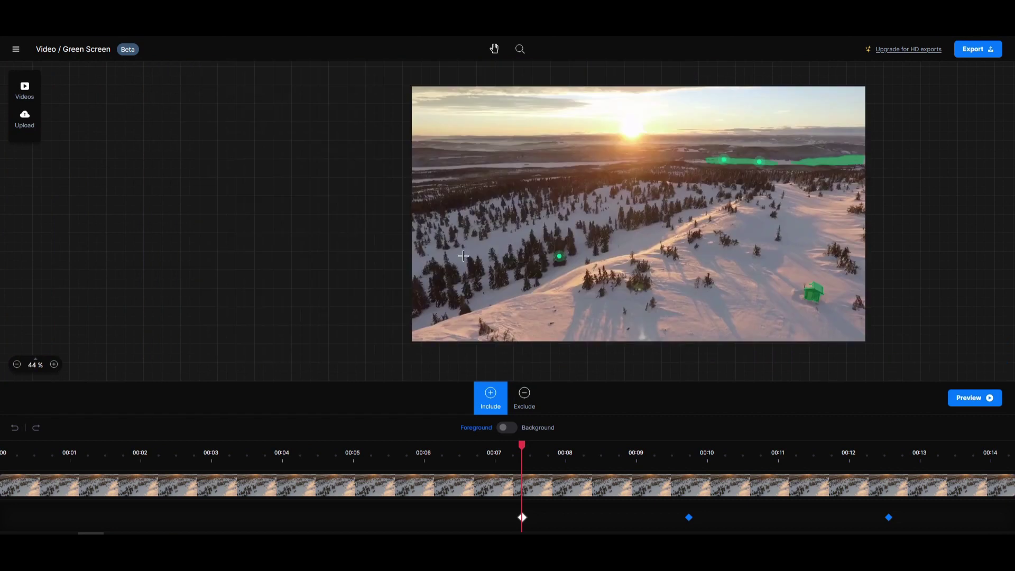
# Clear the composition and load video.mp4, the blue street clip
pyautogui.click(16, 48)
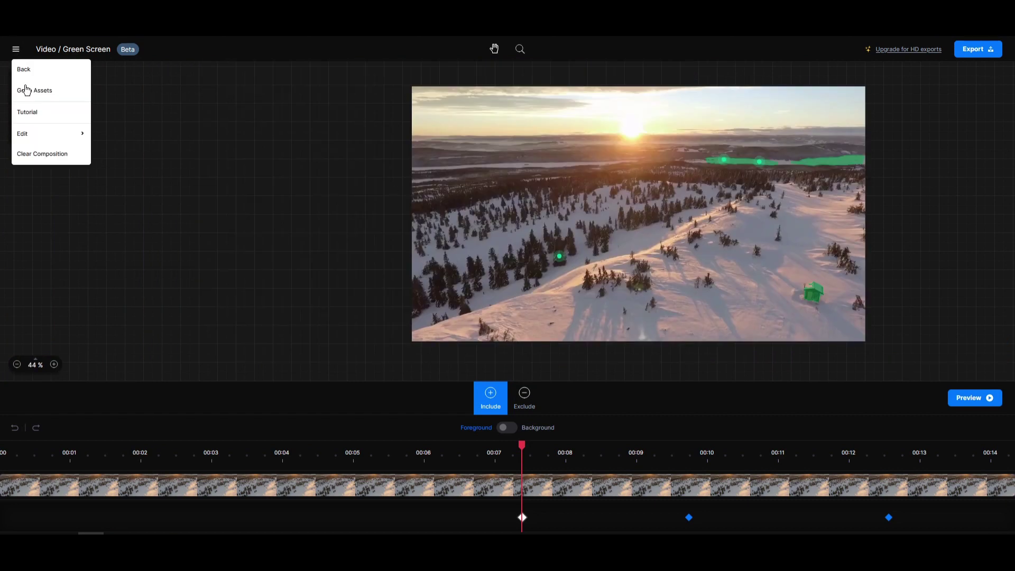
pyautogui.click(25, 158)
pyautogui.moveTo(132, 243); pyautogui.dragTo(508, 253)
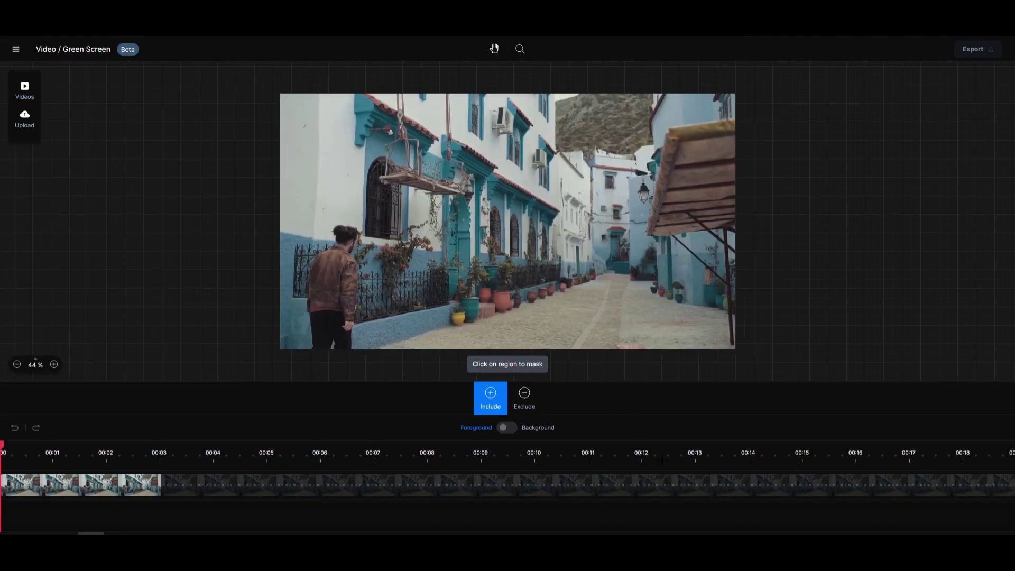
# Mask the man walking down the street at about 00:13.5 and inspect his outline
pyautogui.click(727, 453)
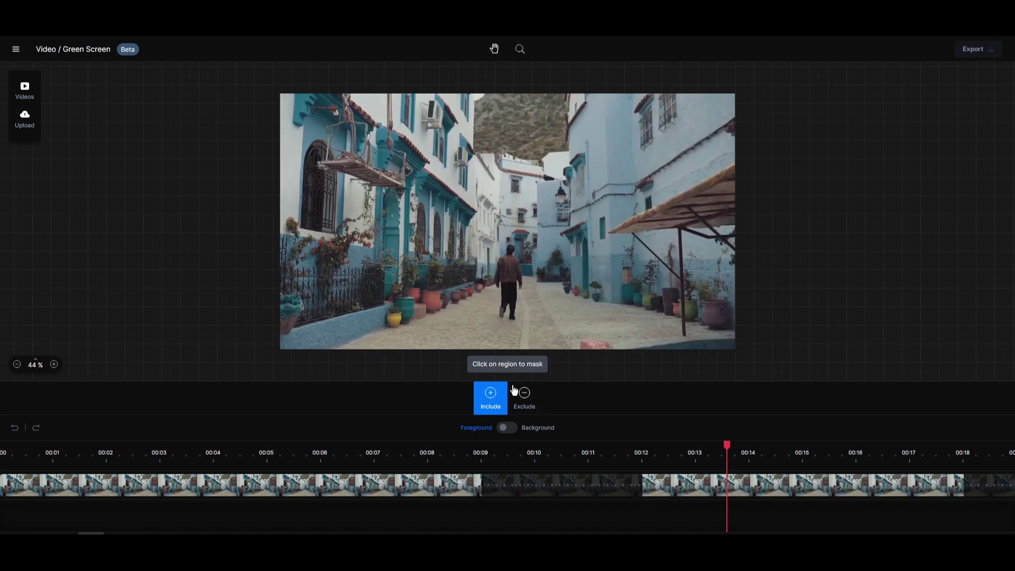
pyautogui.click(507, 272)
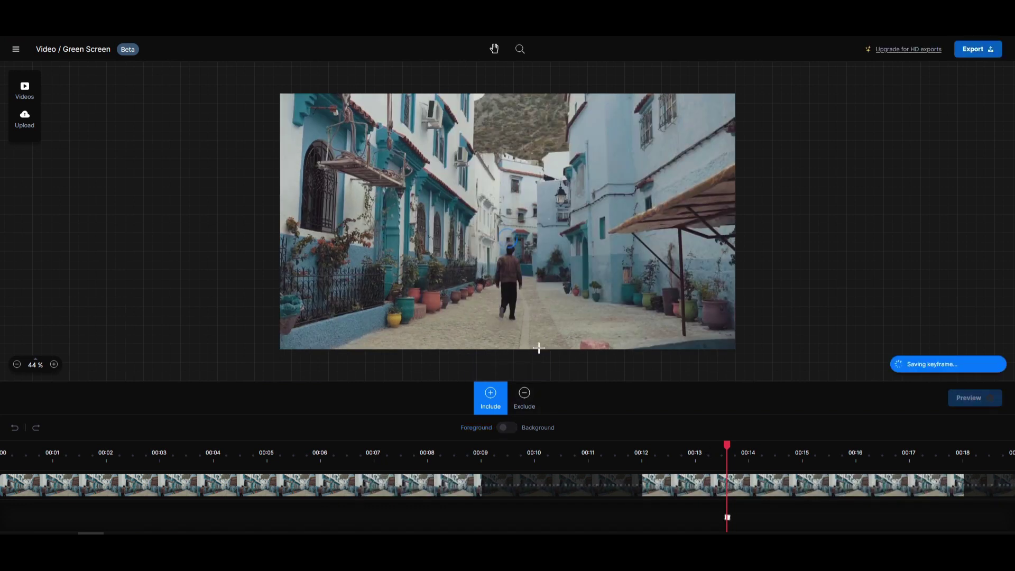
pyautogui.scroll(5, 521, 325)
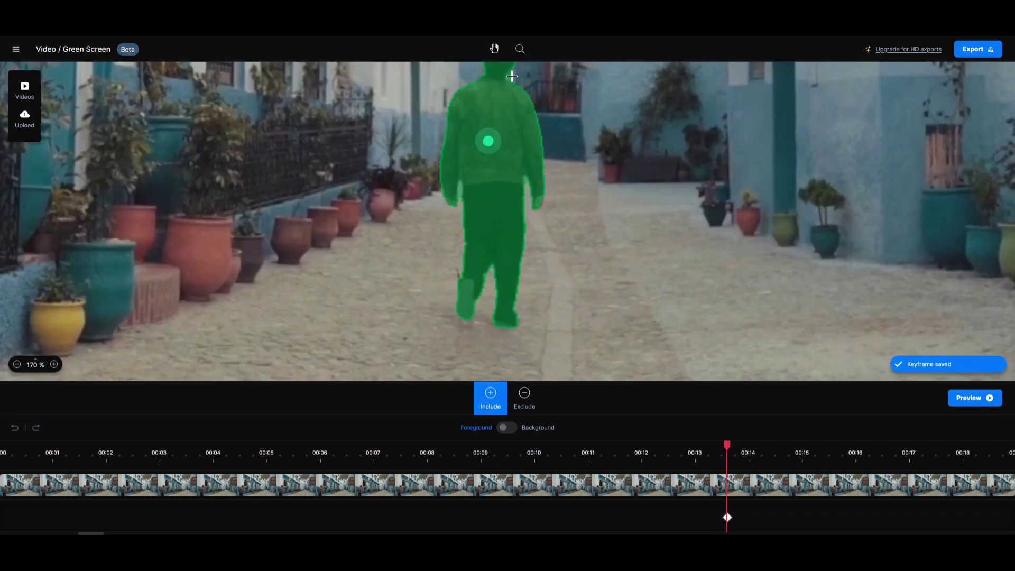
pyautogui.scroll(-4, 512, 76)
# Check the man's mask at several points of the clip and add both of his shoes to it at about 00:07.5
pyautogui.click(918, 479)
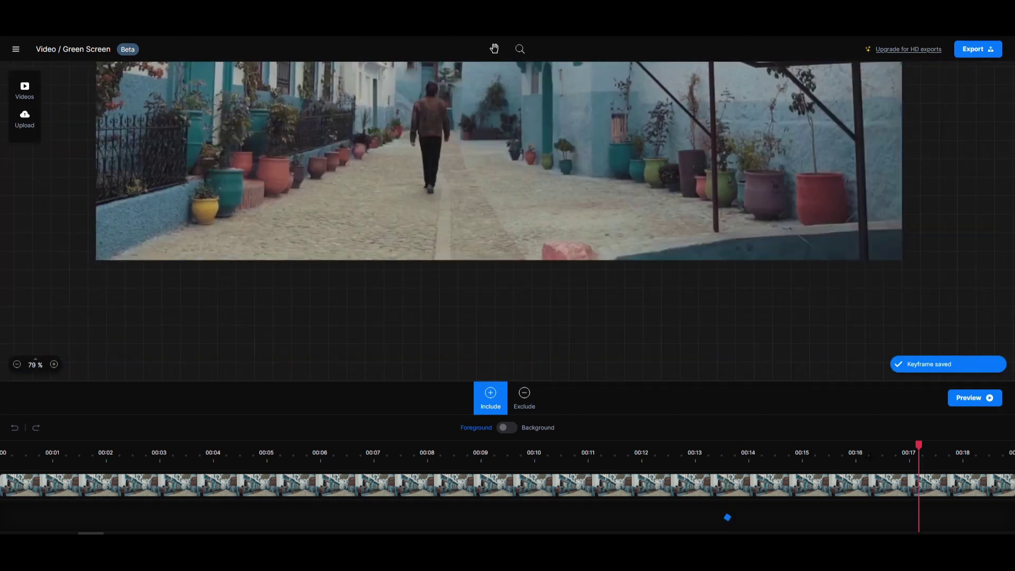
pyautogui.scroll(-2, 560, 172)
pyautogui.click(988, 478)
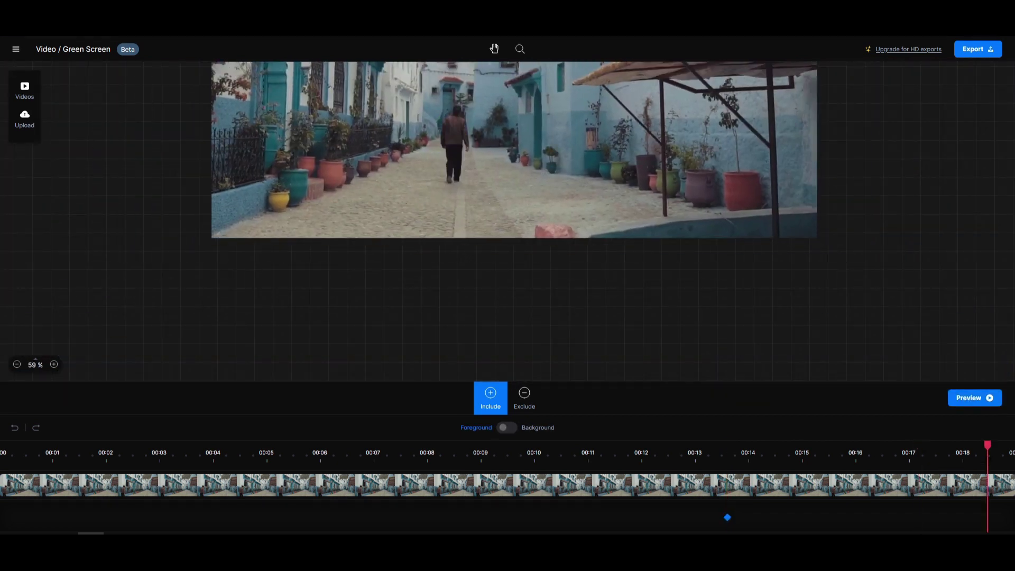
pyautogui.click(592, 478)
pyautogui.click(405, 465)
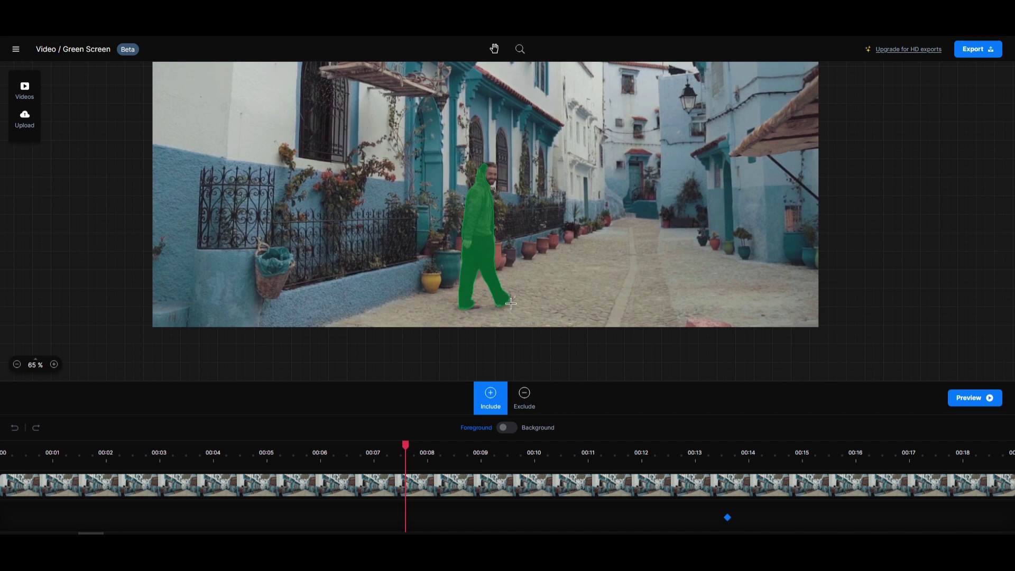
pyautogui.scroll(5, 511, 303)
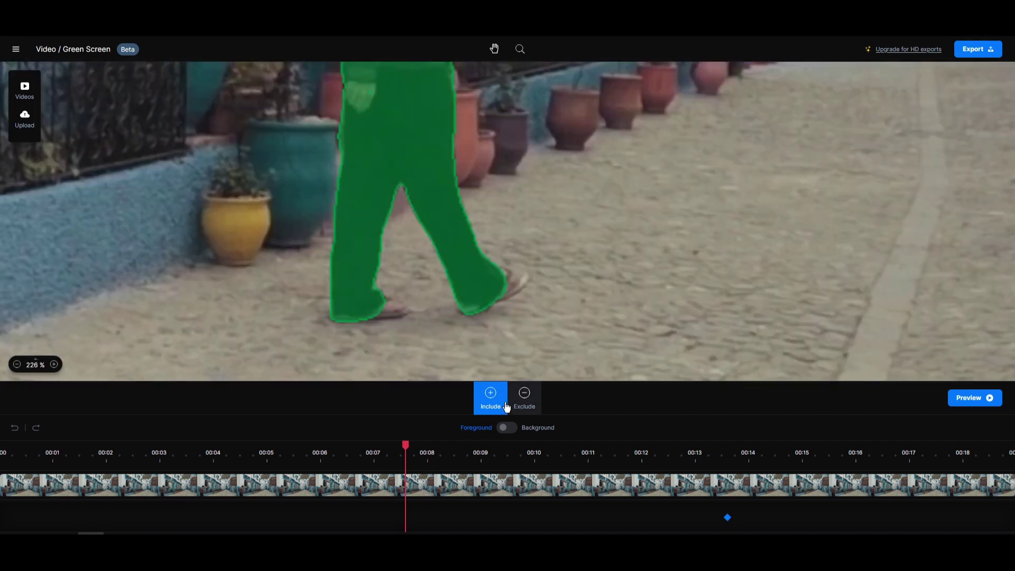
pyautogui.click(515, 278)
pyautogui.scroll(-3, 432, 360)
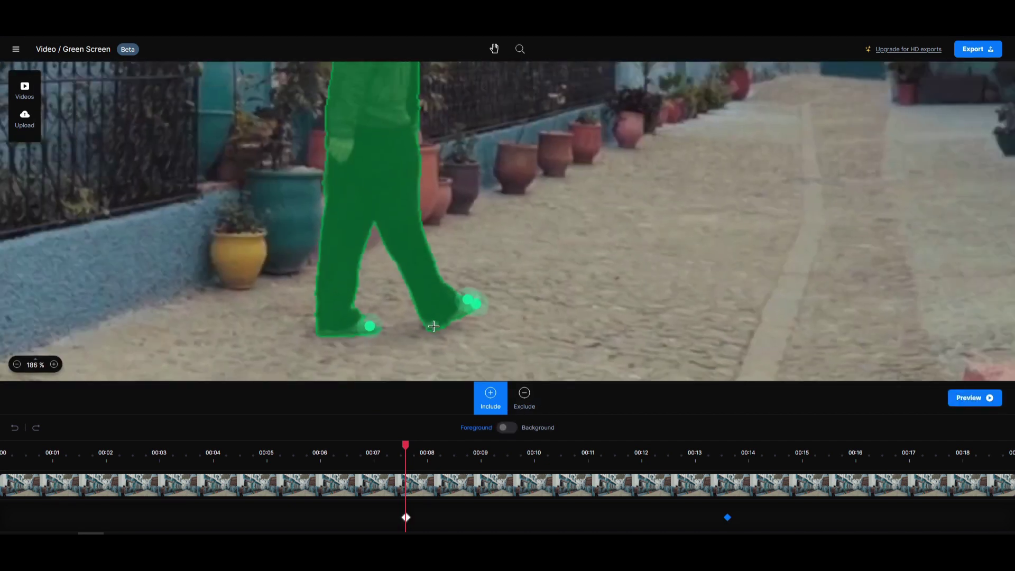
# Check the man's tracked mask just before 00:05 and just after 00:02
pyautogui.click(254, 451)
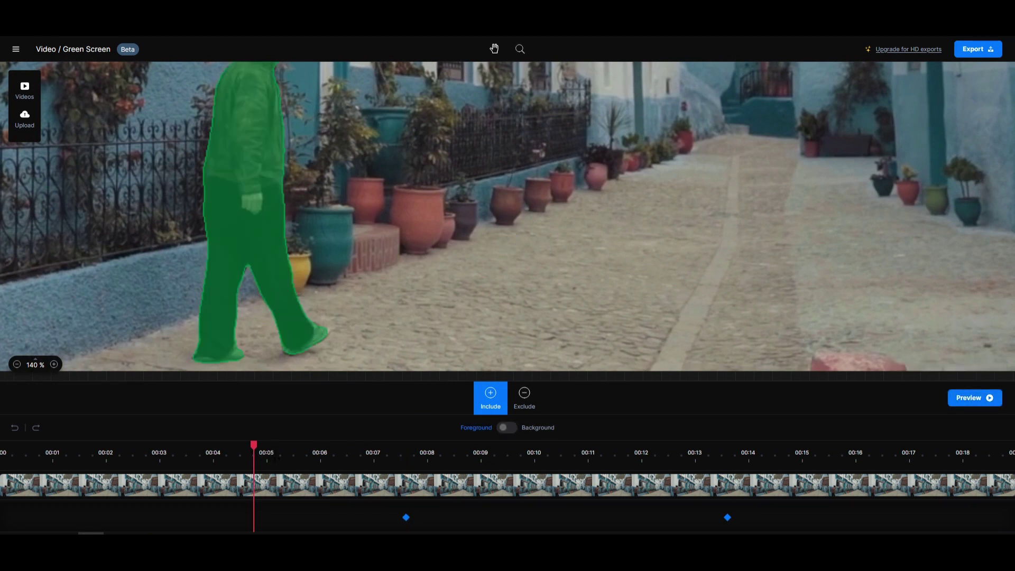
pyautogui.scroll(-3, 285, 321)
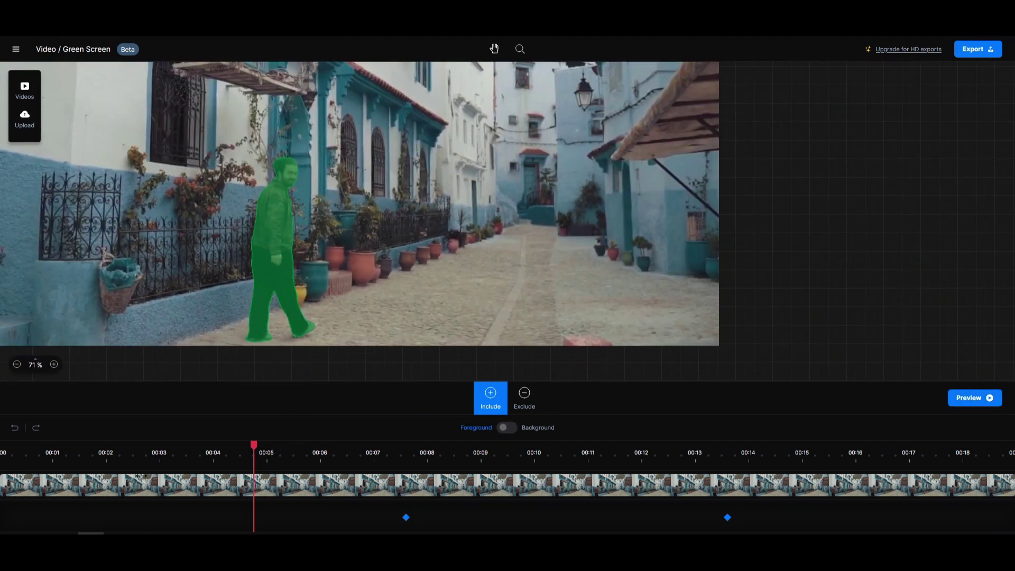
pyautogui.click(124, 476)
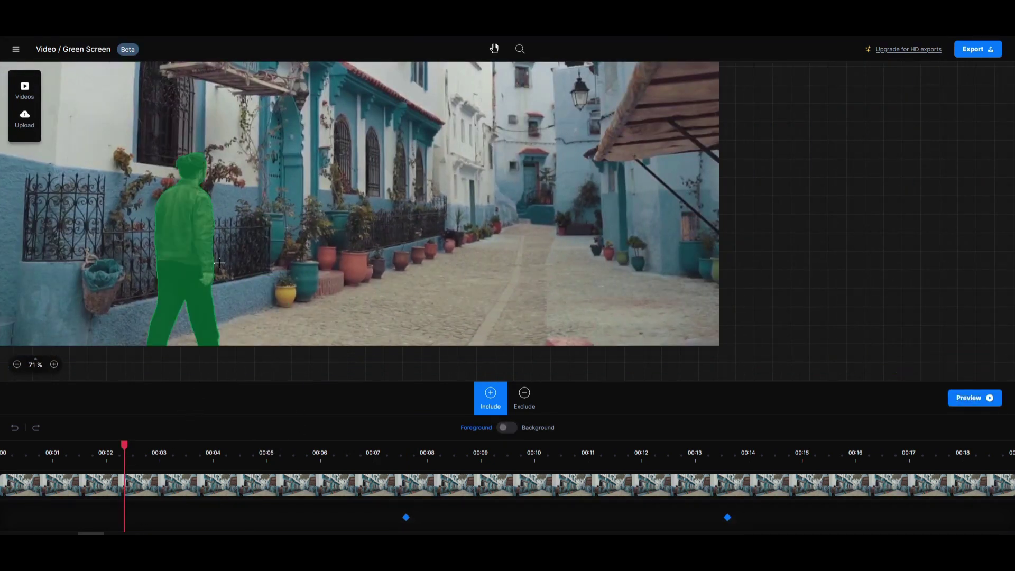
pyautogui.scroll(-2, 219, 263)
# Include the hillside above the street in the mask just after 00:15 and delete the two earlier keyframes
pyautogui.click(820, 476)
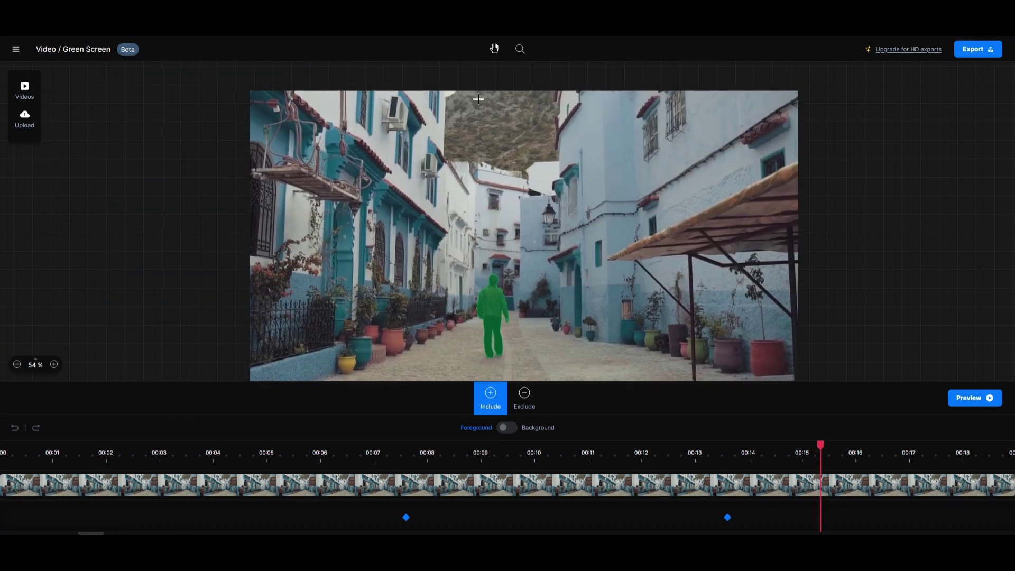
pyautogui.click(476, 99)
pyautogui.click(526, 143)
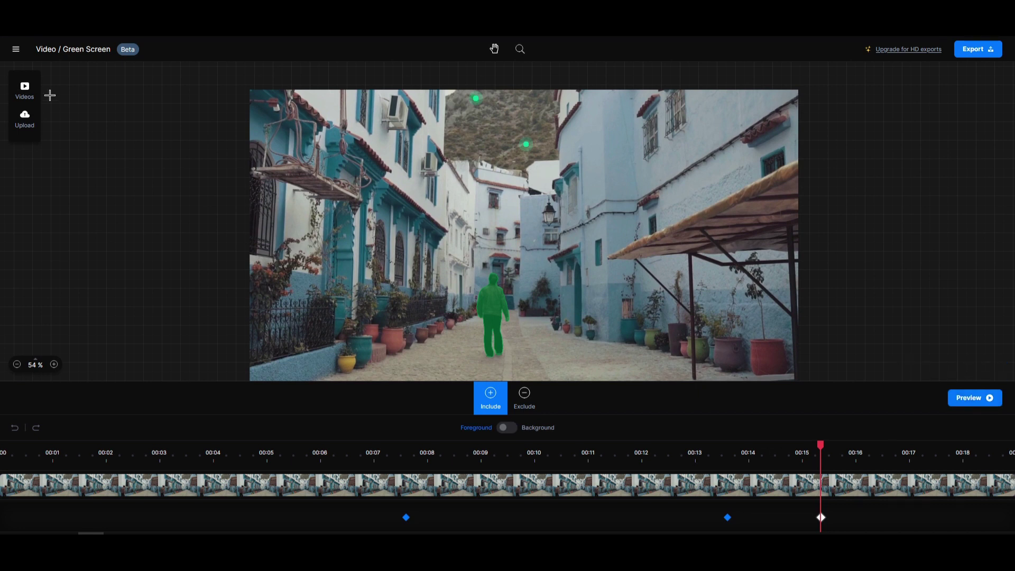
pyautogui.click(733, 512)
pyautogui.click(412, 512)
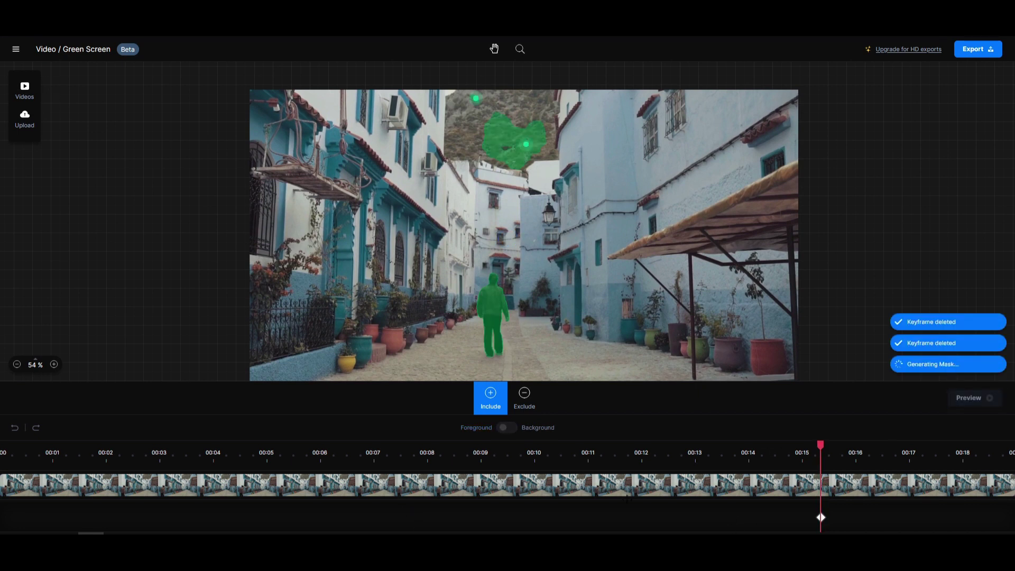
# Extend the hillside mask just after 00:15, and fill in the hillside's missing edges just before 00:11
pyautogui.click(462, 116)
pyautogui.scroll(-3, 551, 164)
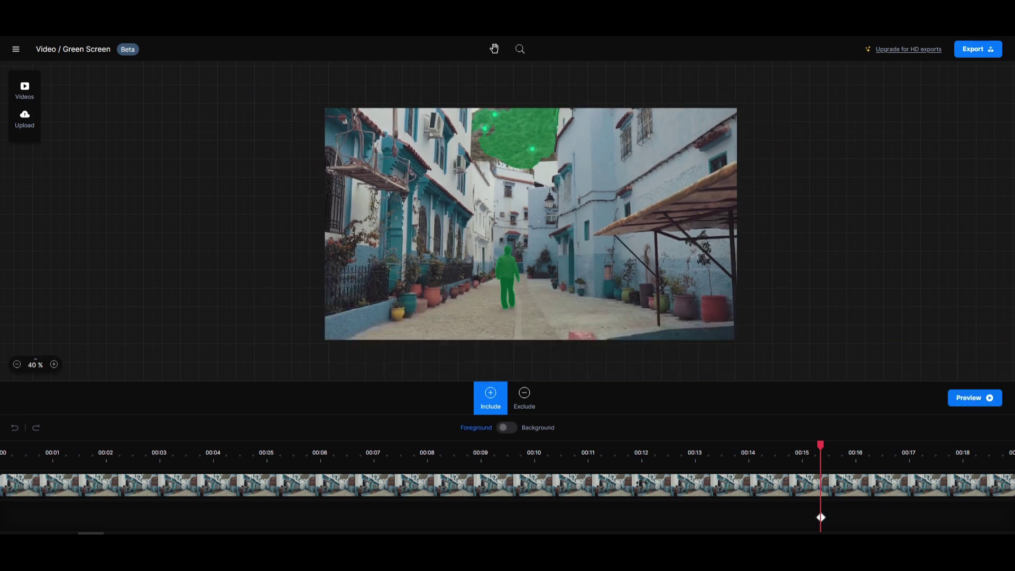
pyautogui.click(579, 453)
pyautogui.scroll(4, 644, 176)
pyautogui.click(520, 150)
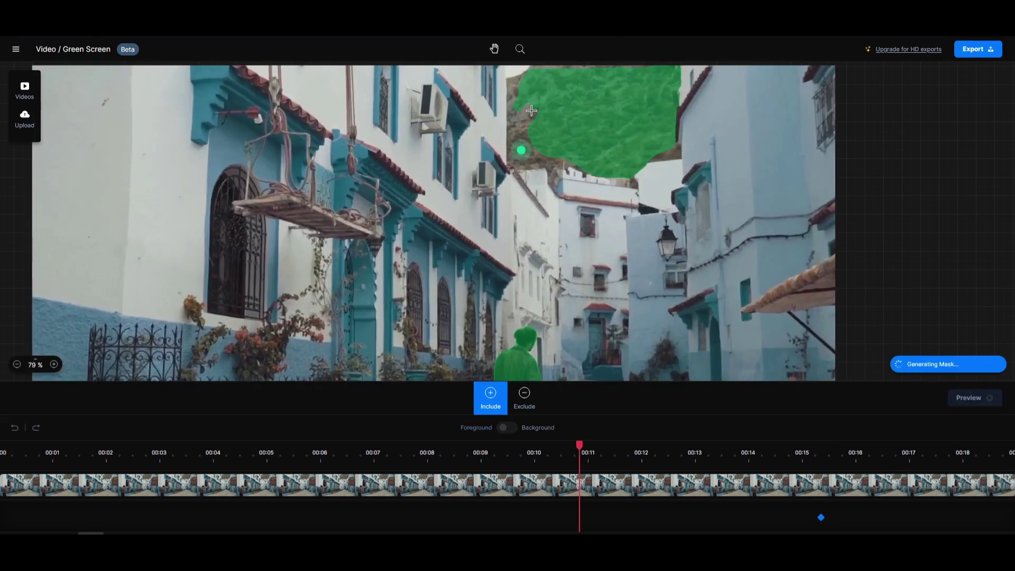
pyautogui.click(512, 85)
pyautogui.scroll(-2, 582, 161)
pyautogui.click(538, 133)
pyautogui.click(641, 152)
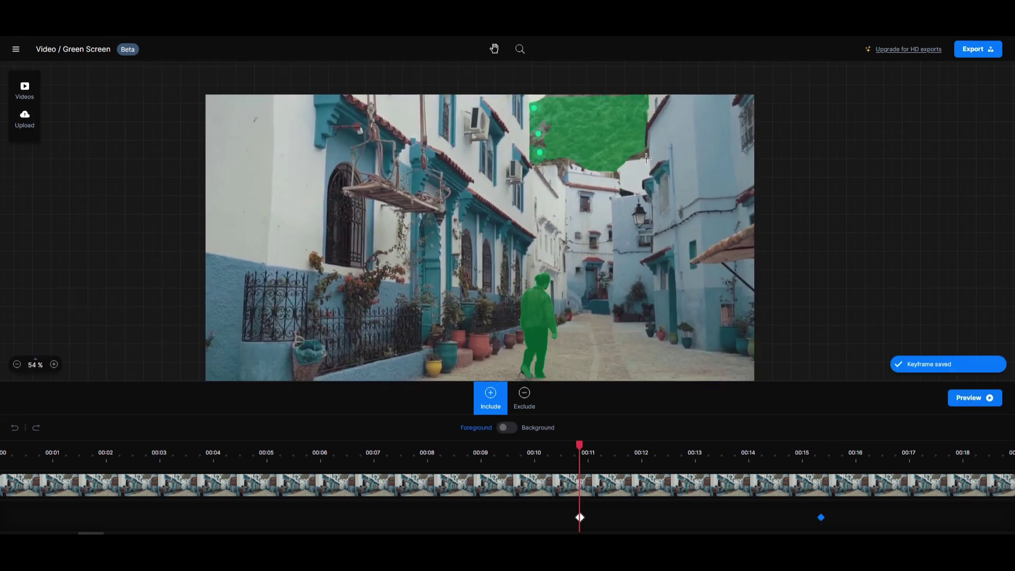
pyautogui.scroll(5, 542, 130)
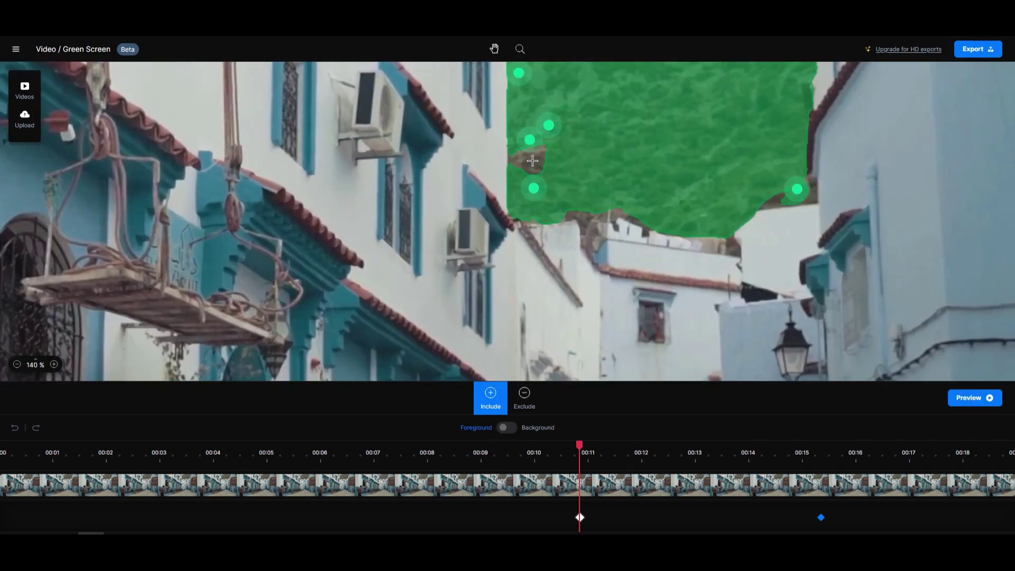
pyautogui.scroll(-5, 675, 182)
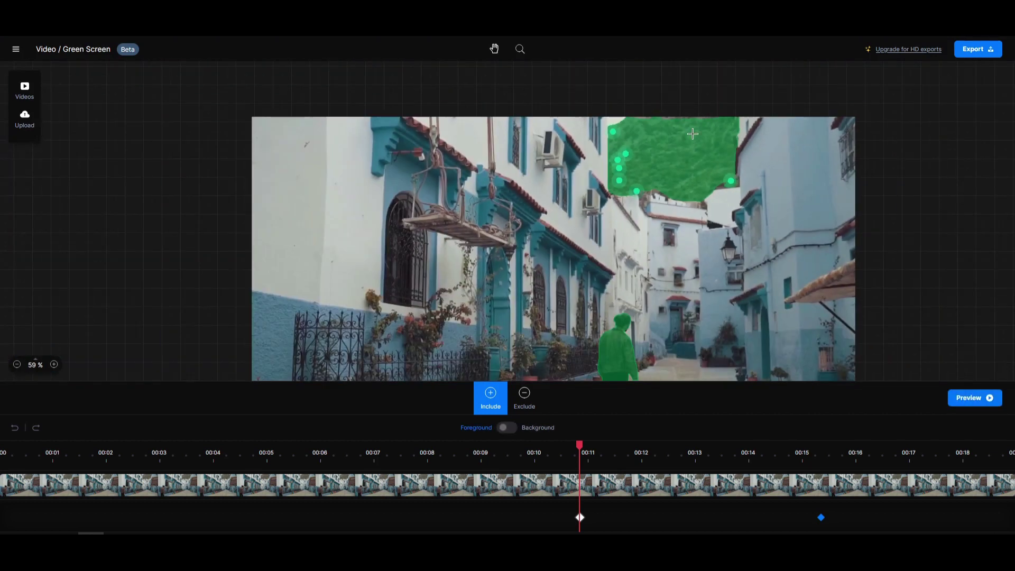
# Check the tracked masks of the man and the hillside just after 00:04 and at about 00:11.5
pyautogui.click(357, 453)
pyautogui.click(221, 453)
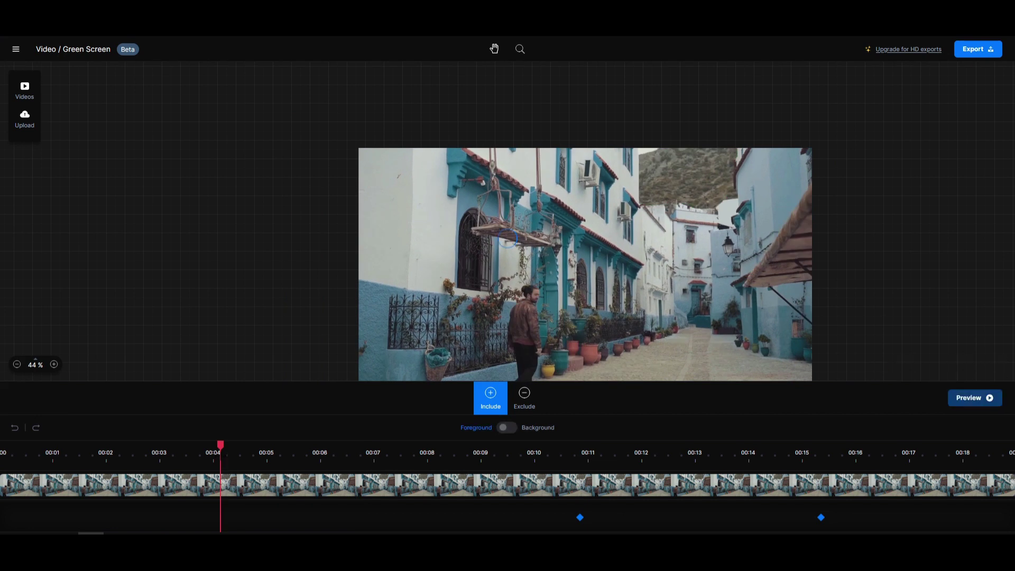
pyautogui.scroll(3, 698, 241)
pyautogui.scroll(-4, 697, 241)
pyautogui.scroll(-2, 601, 322)
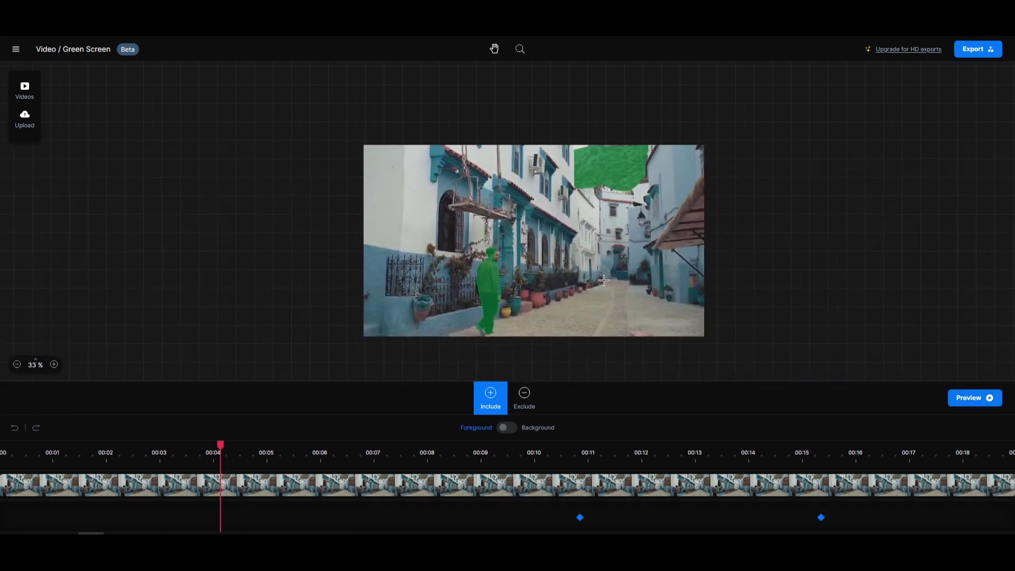
pyautogui.scroll(2, 603, 280)
pyautogui.click(612, 452)
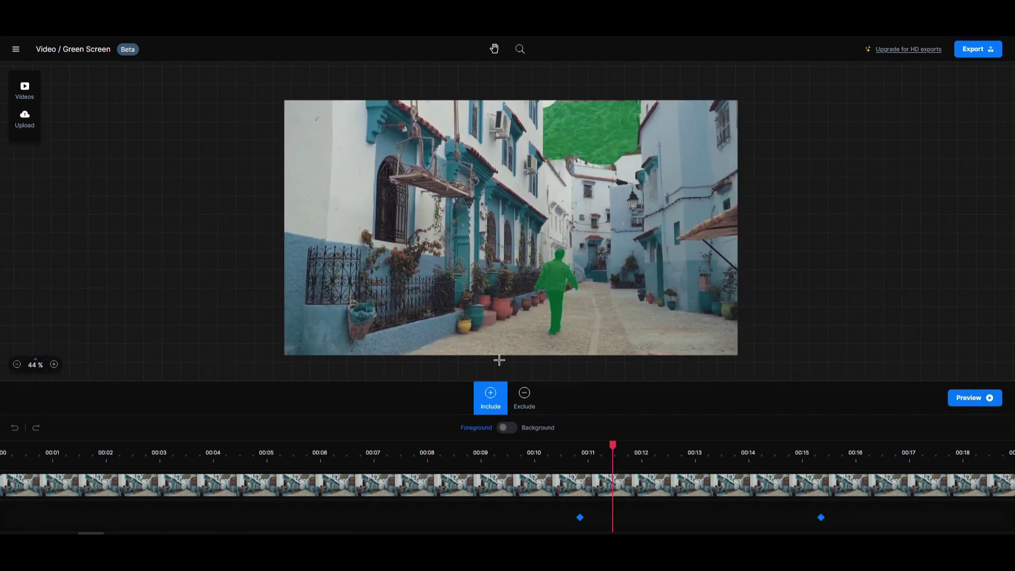
# Show the man and hillside cut out over the replacement background and open the project's export settings
pyautogui.click(507, 428)
pyautogui.click(506, 428)
pyautogui.click(974, 49)
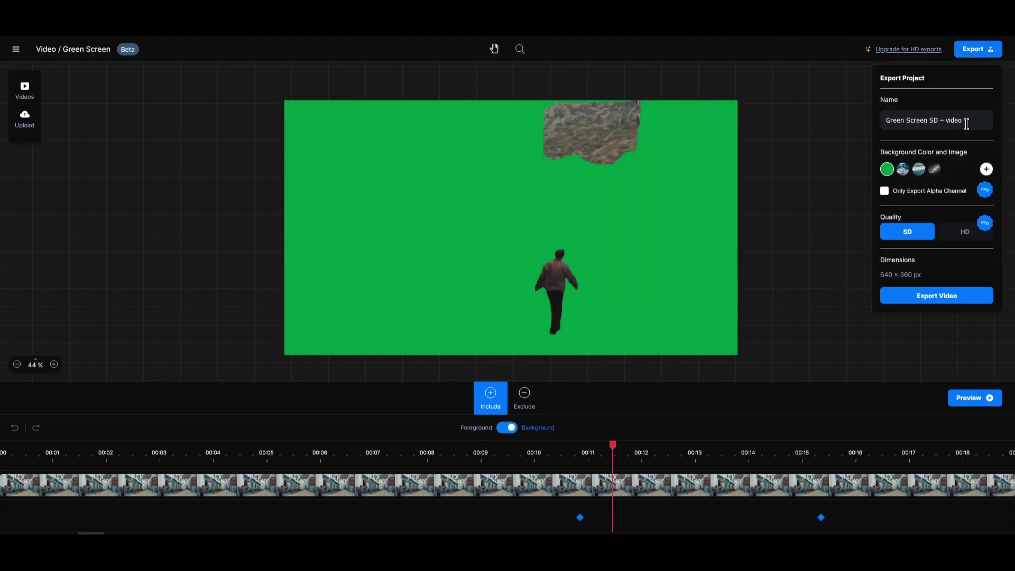
# Try the three preset background images behind the cutout and return to the green background #00b140
pyautogui.moveTo(966, 124); pyautogui.dragTo(829, 128)
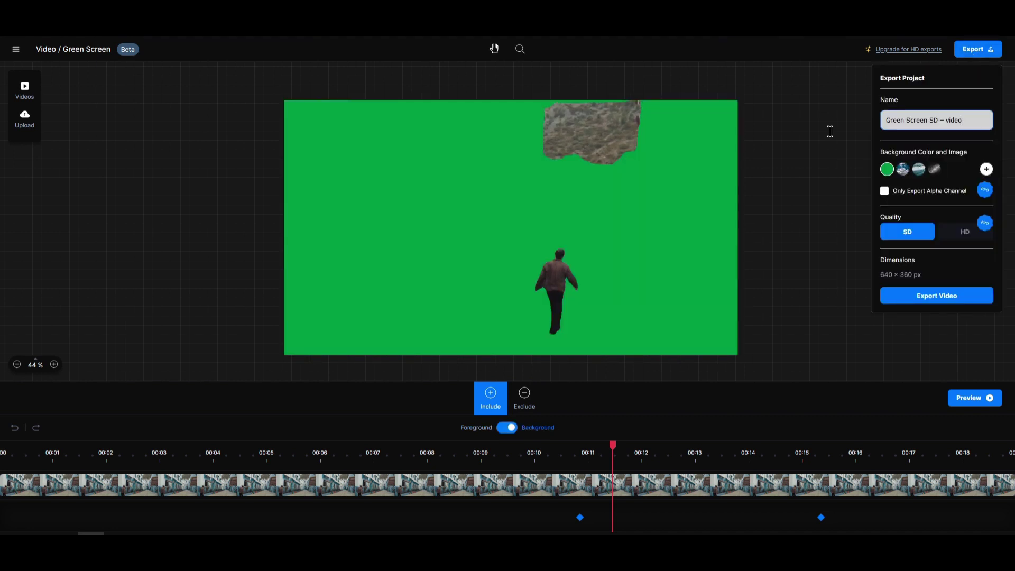
pyautogui.click(902, 169)
pyautogui.click(919, 169)
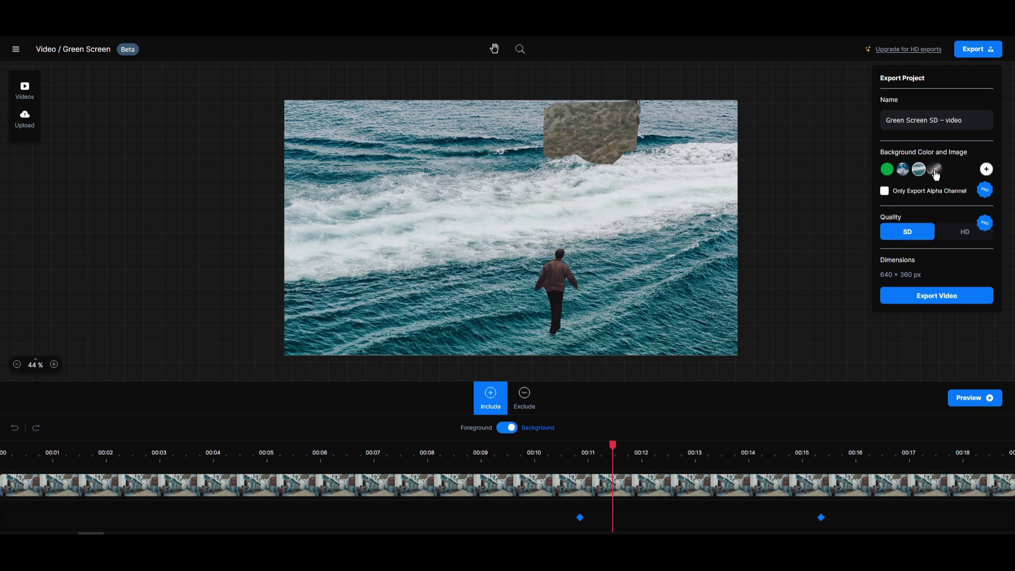
pyautogui.click(934, 170)
pyautogui.click(889, 172)
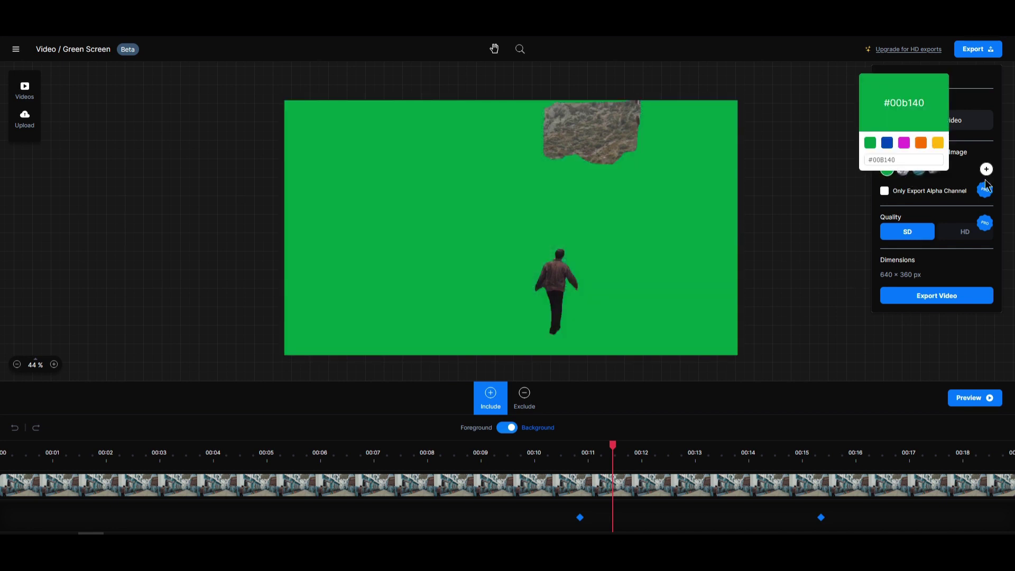
# Try the alpha-channel-only export option and HD quality, and dismiss the Creator Plan upgrade offer
pyautogui.click(885, 191)
pyautogui.click(885, 191)
pyautogui.click(885, 191)
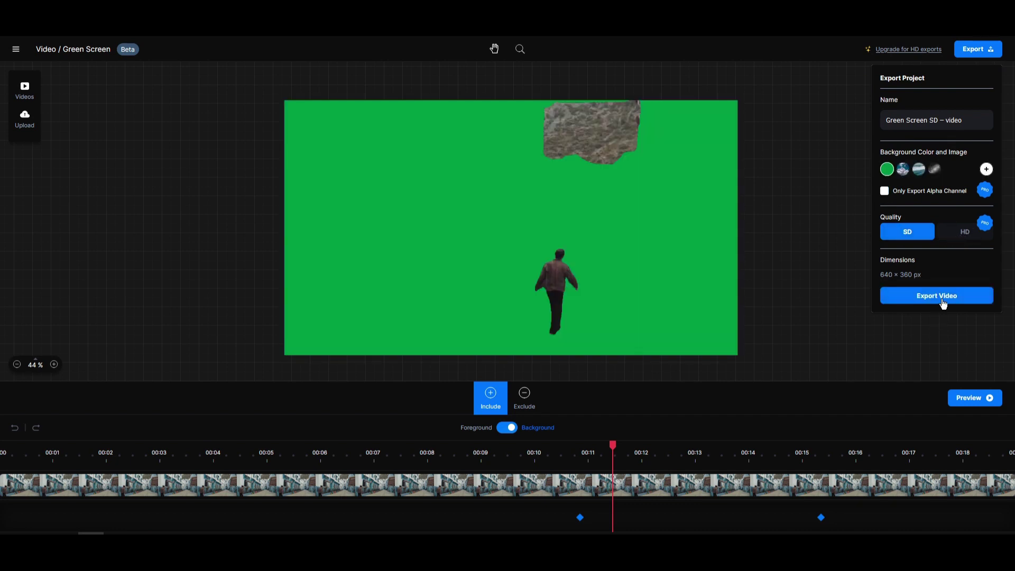
pyautogui.click(964, 233)
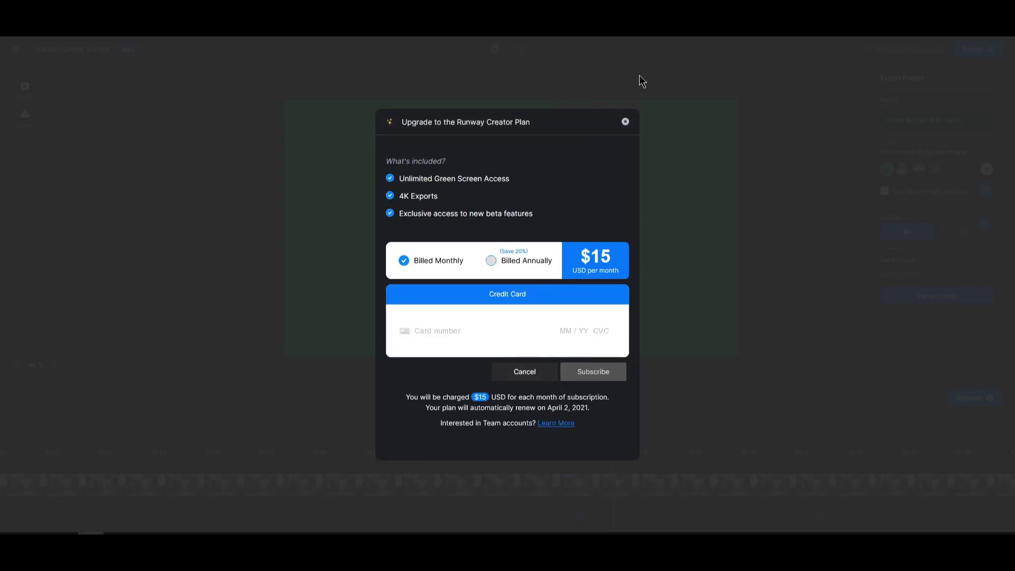
pyautogui.click(626, 122)
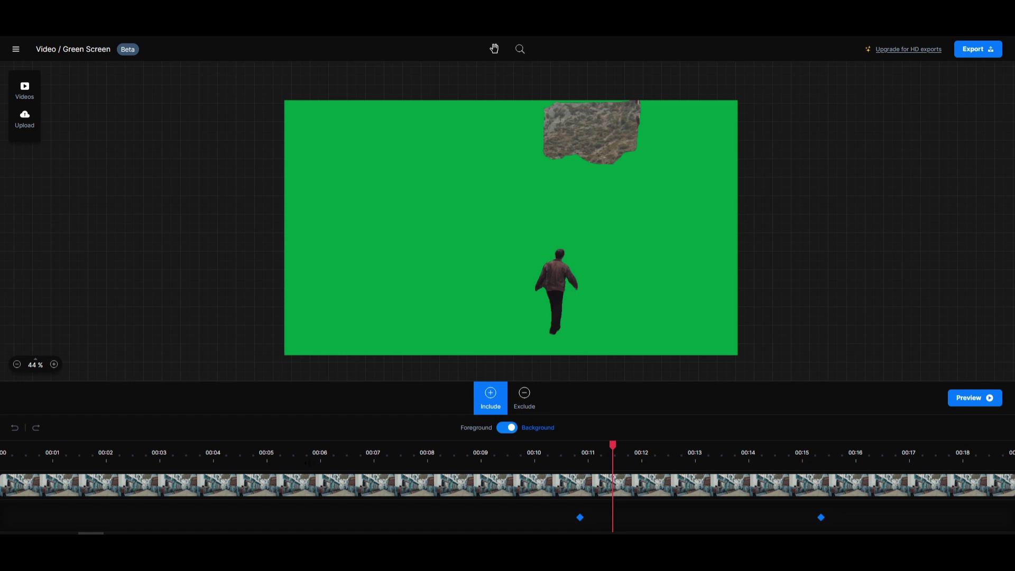